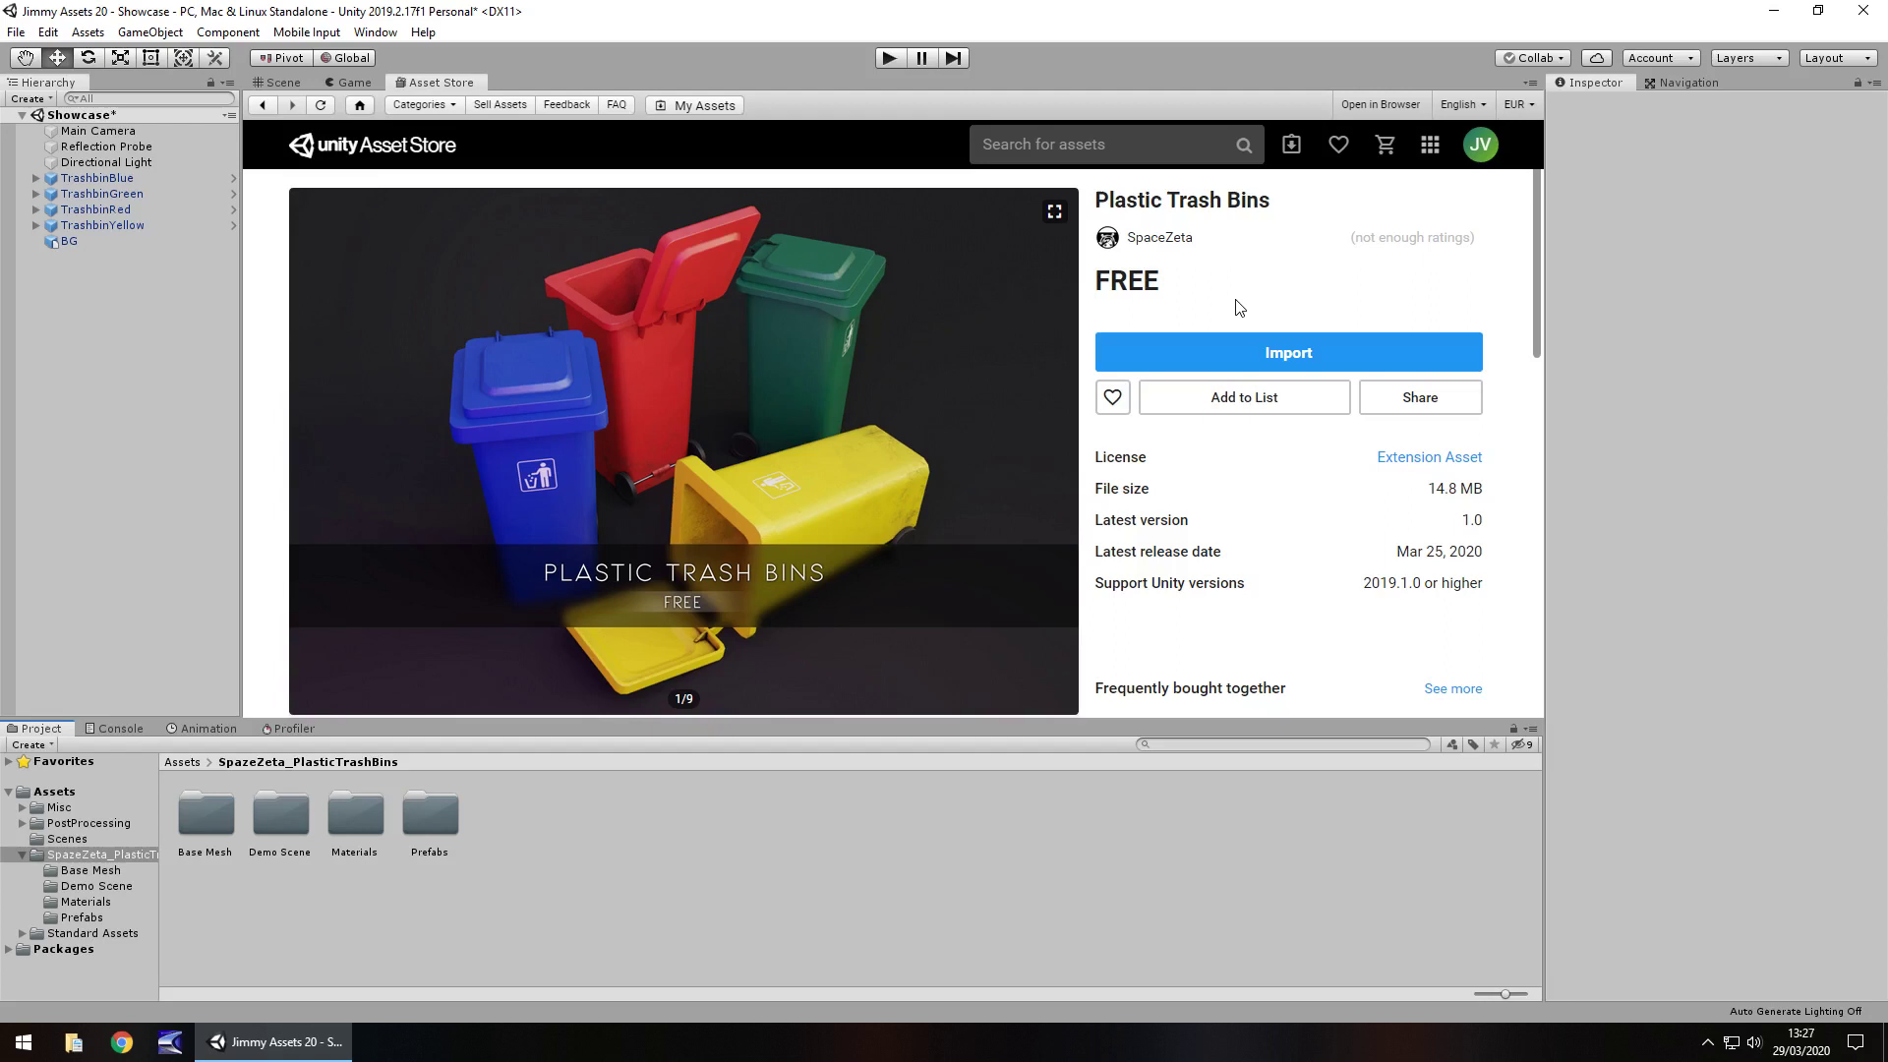
Go to the Scene view and zoom and orbit until all four bins fill the frame closely
left_click(282, 82)
scroll(812, 543, "up", 6)
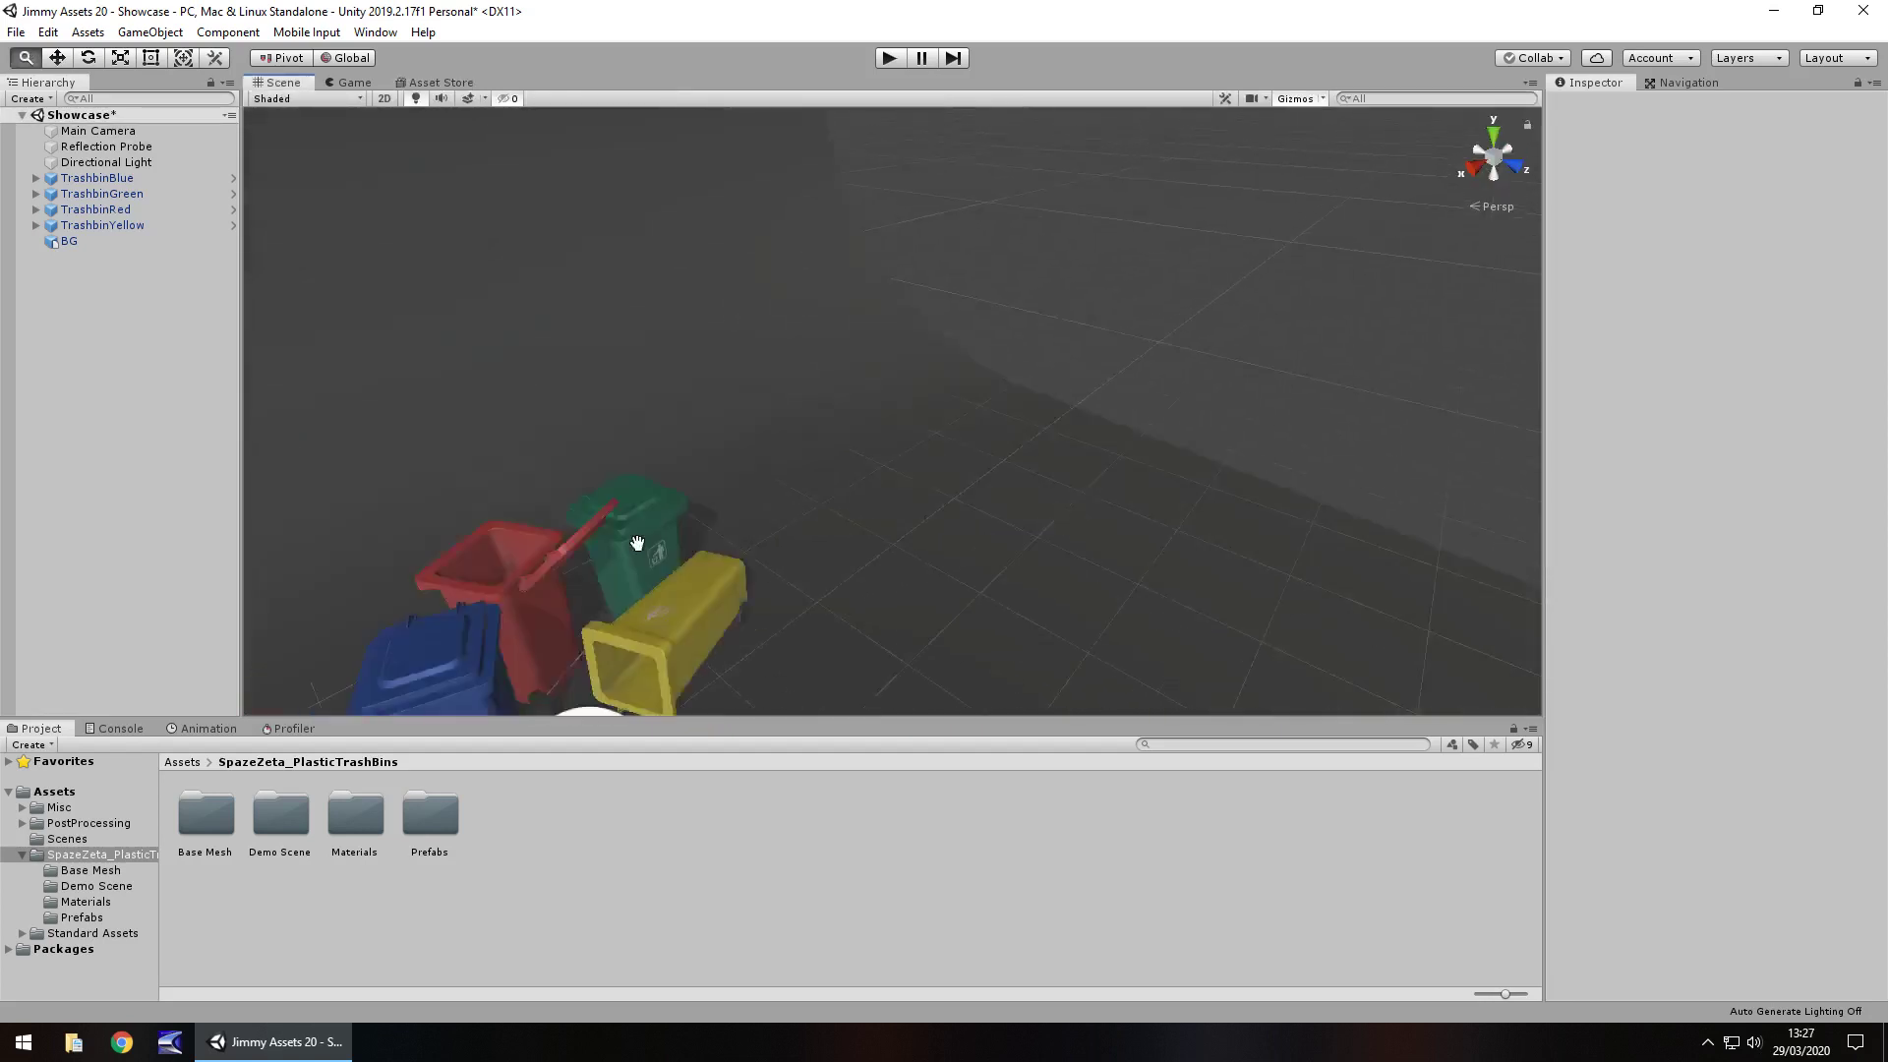
scroll(738, 507, "up", 3)
left_click_drag(745, 514, 932, 495, "alt")
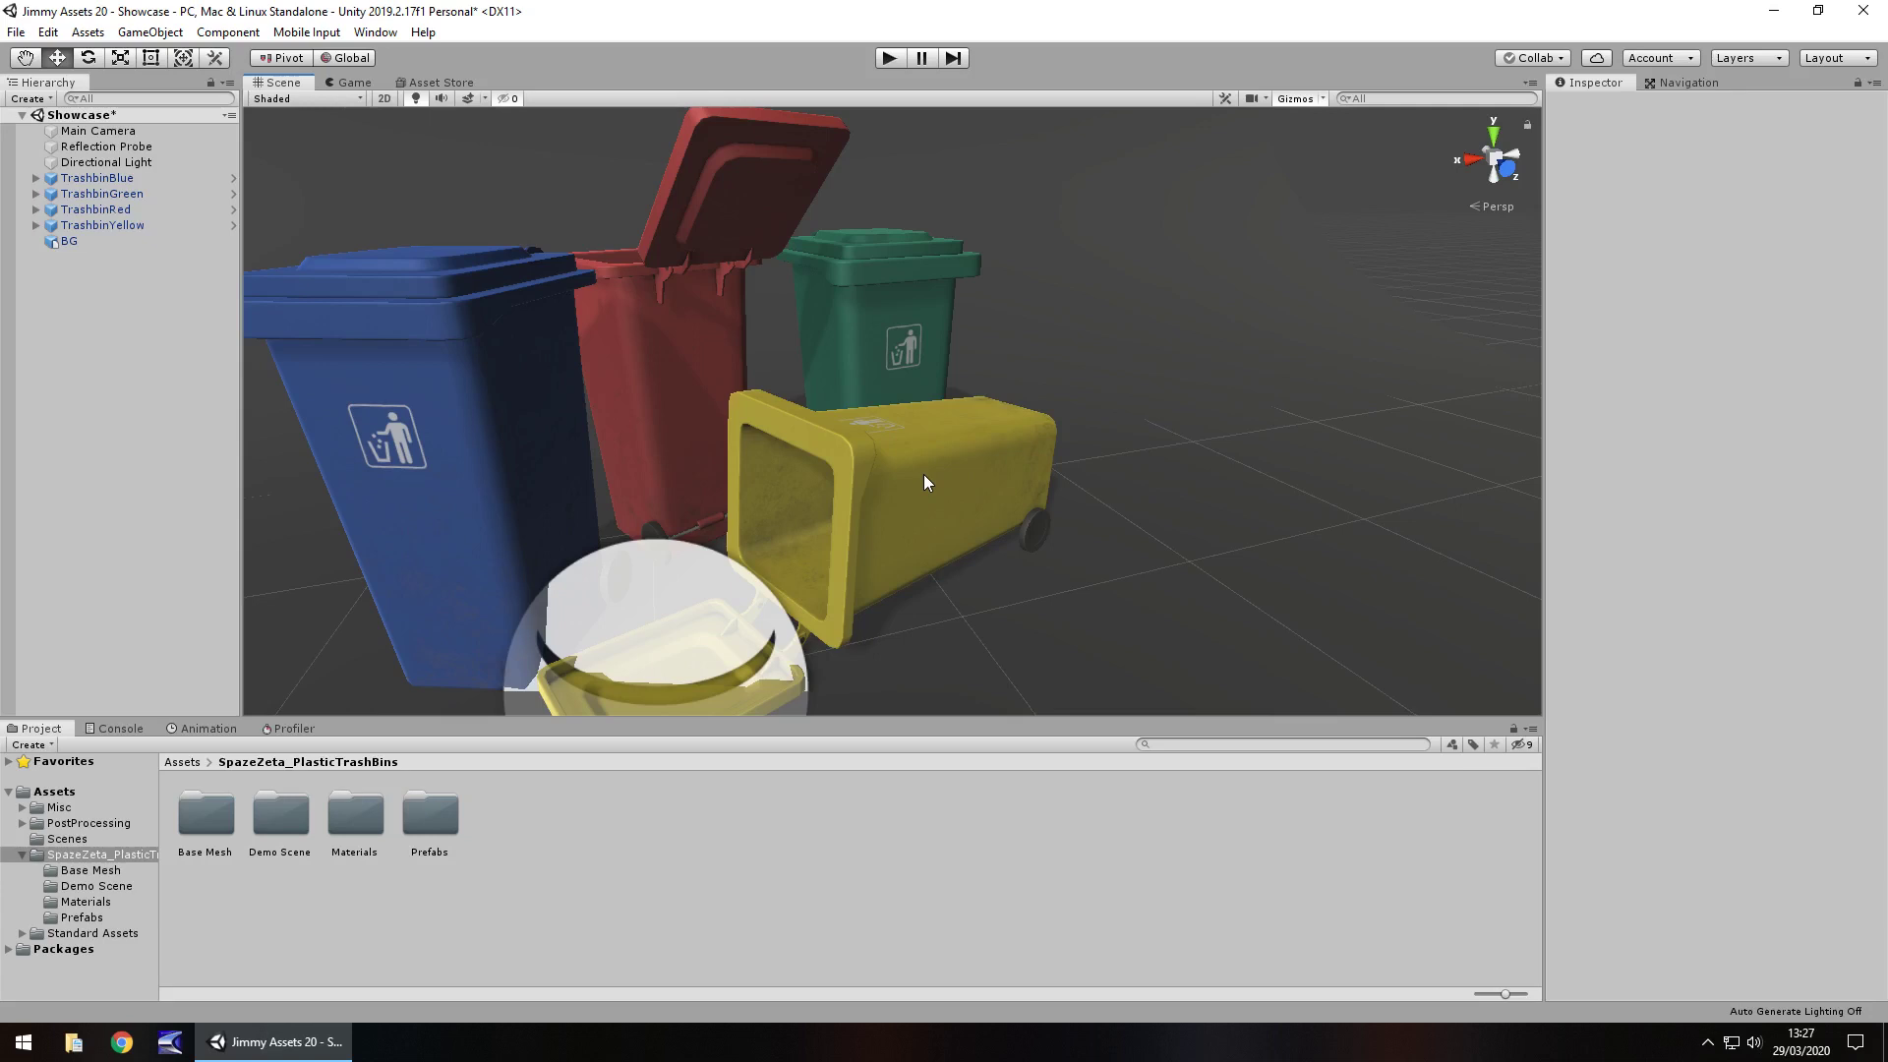
mouse_move(687, 423)
right_mouse_down()
mouse_move(728, 426)
mouse_move(698, 431)
right_mouse_up()
scroll(1077, 531, "up", 12)
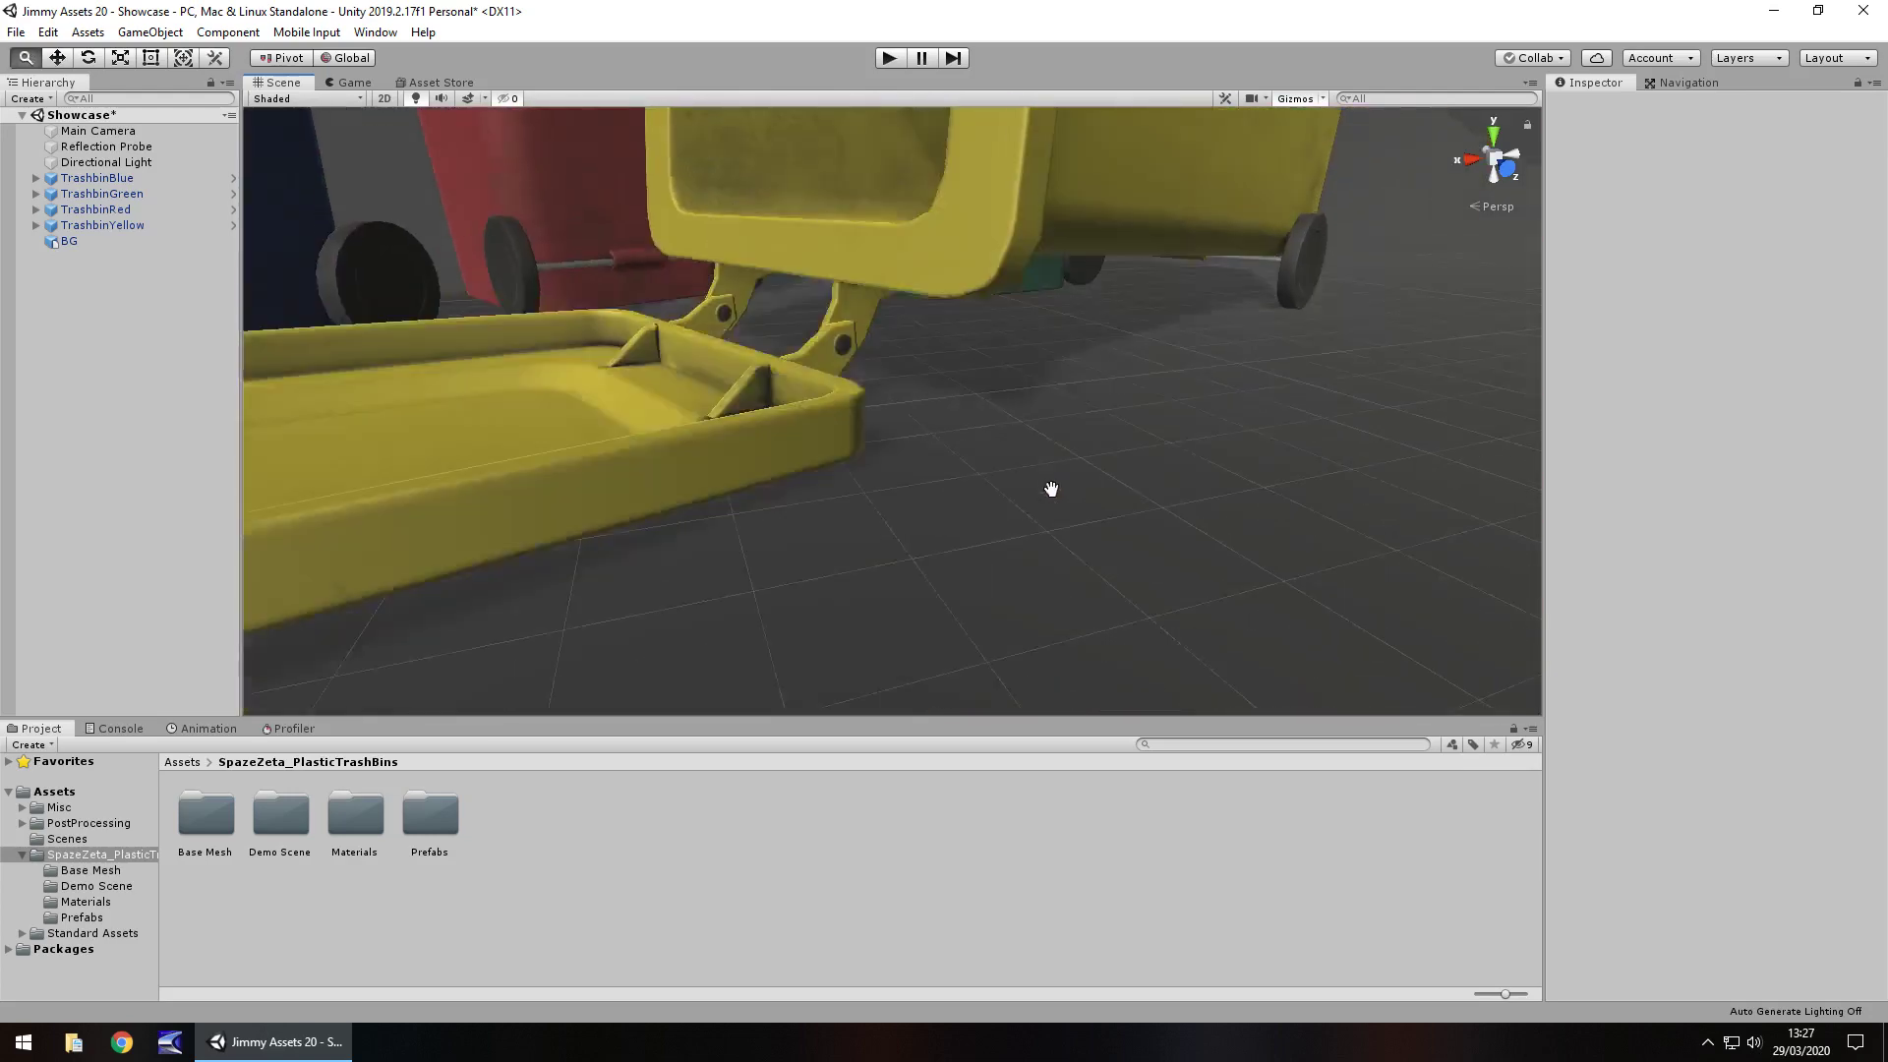
scroll(1051, 489, "up", 10)
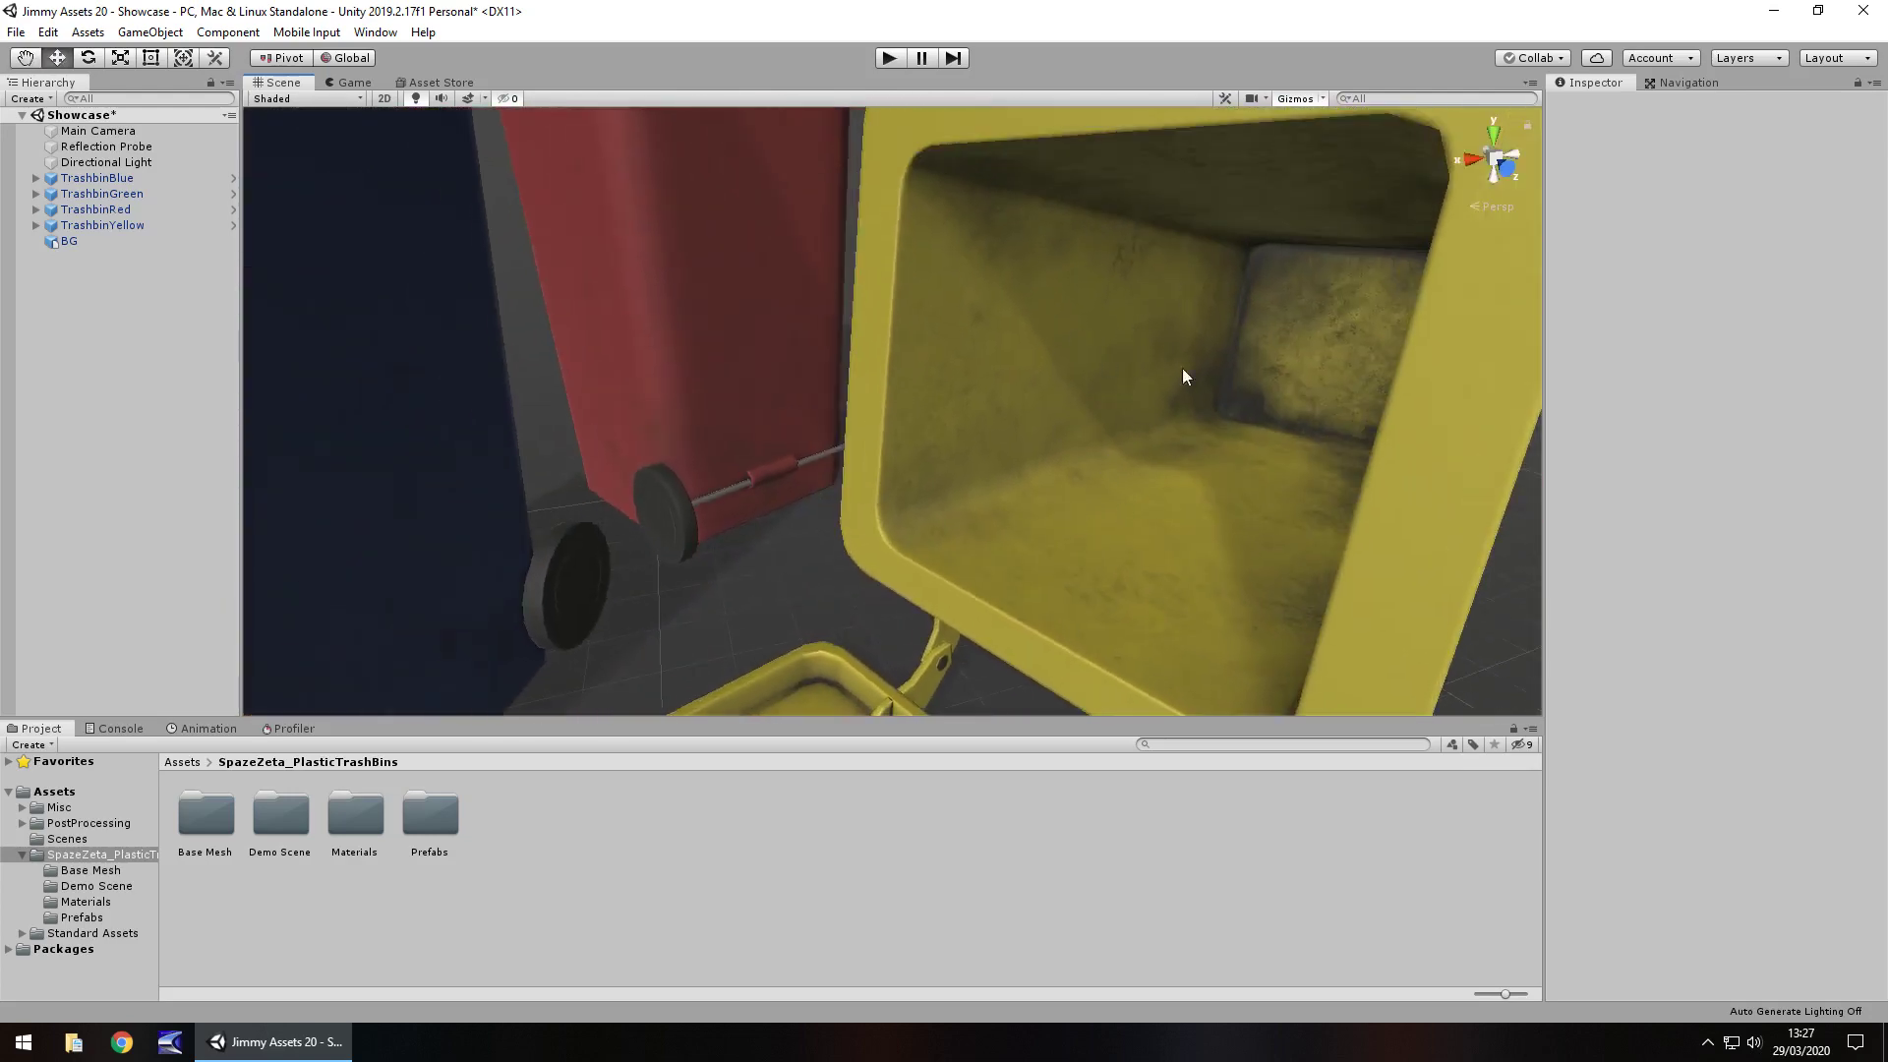
scroll(1001, 448, "down", 15)
scroll(989, 443, "up", 3)
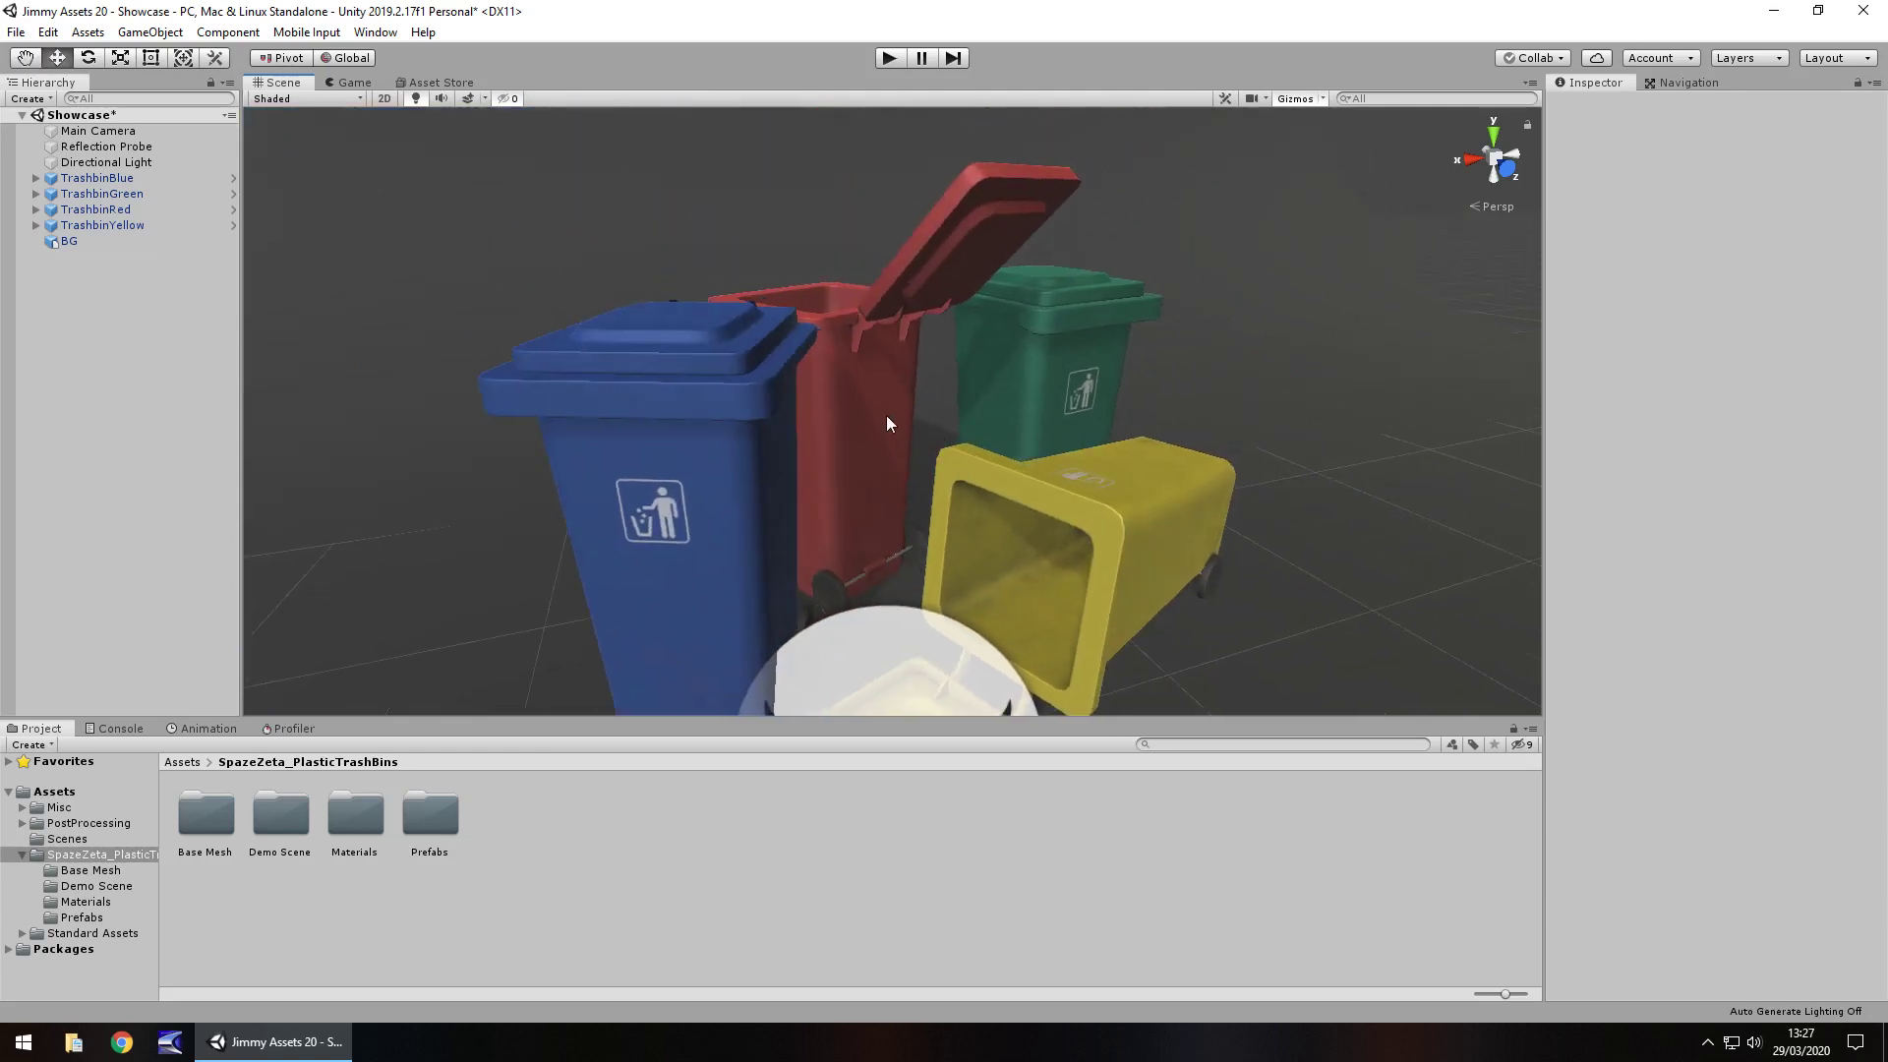
scroll(889, 419, "up", 2)
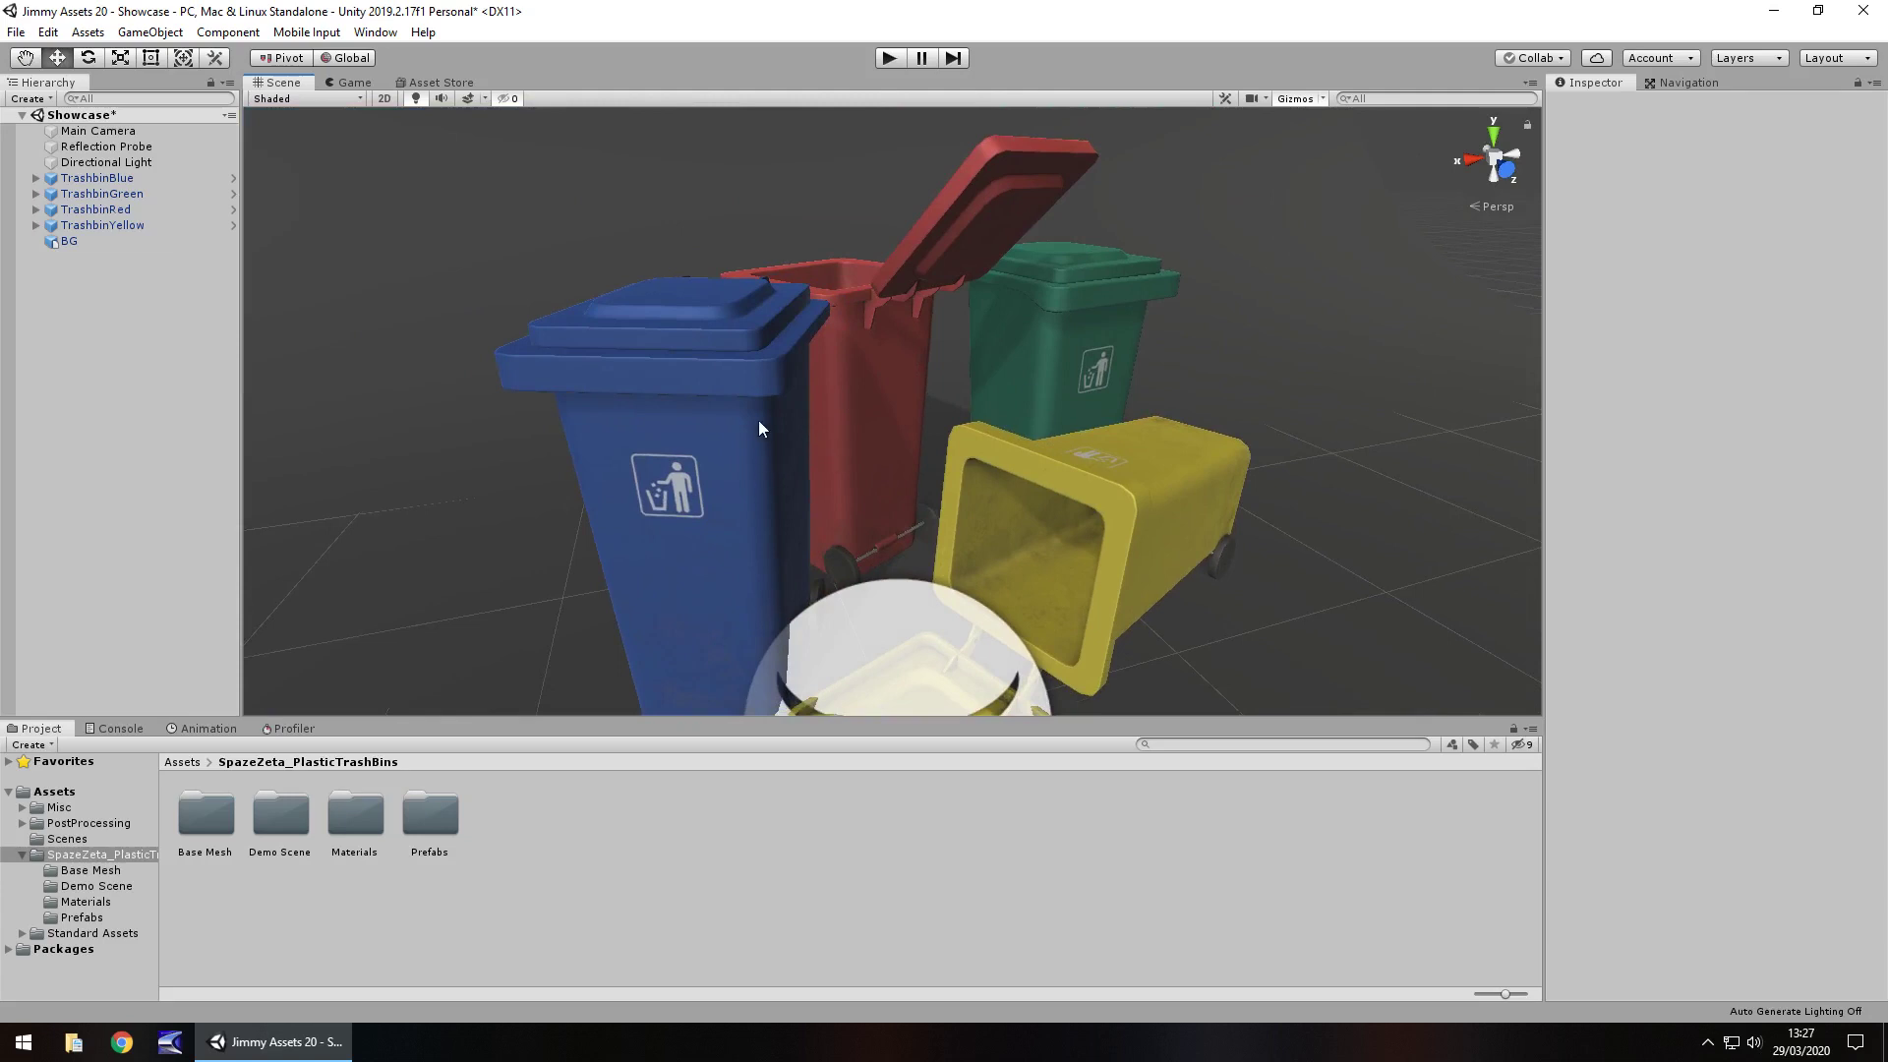
Swing the red bin's TrashbinLid further open to a Rotation X of about -147
left_click(959, 245)
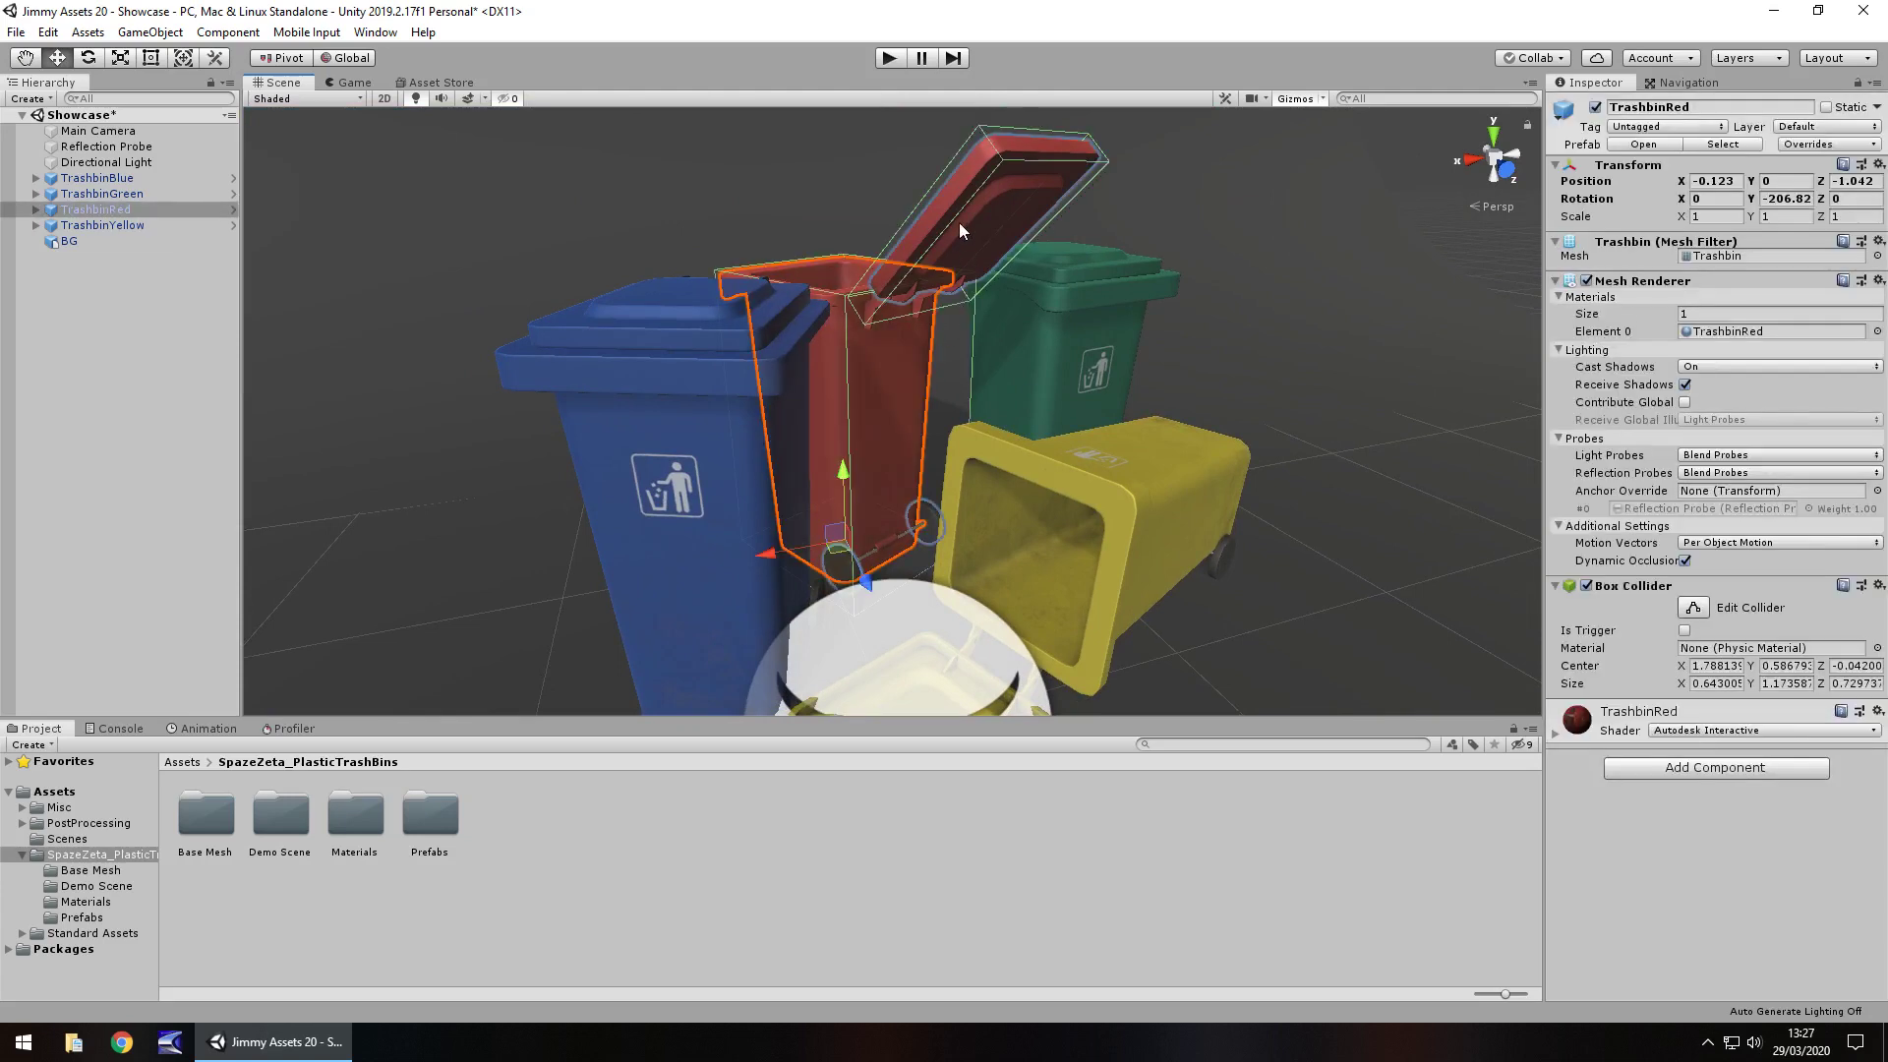
left_click(958, 223)
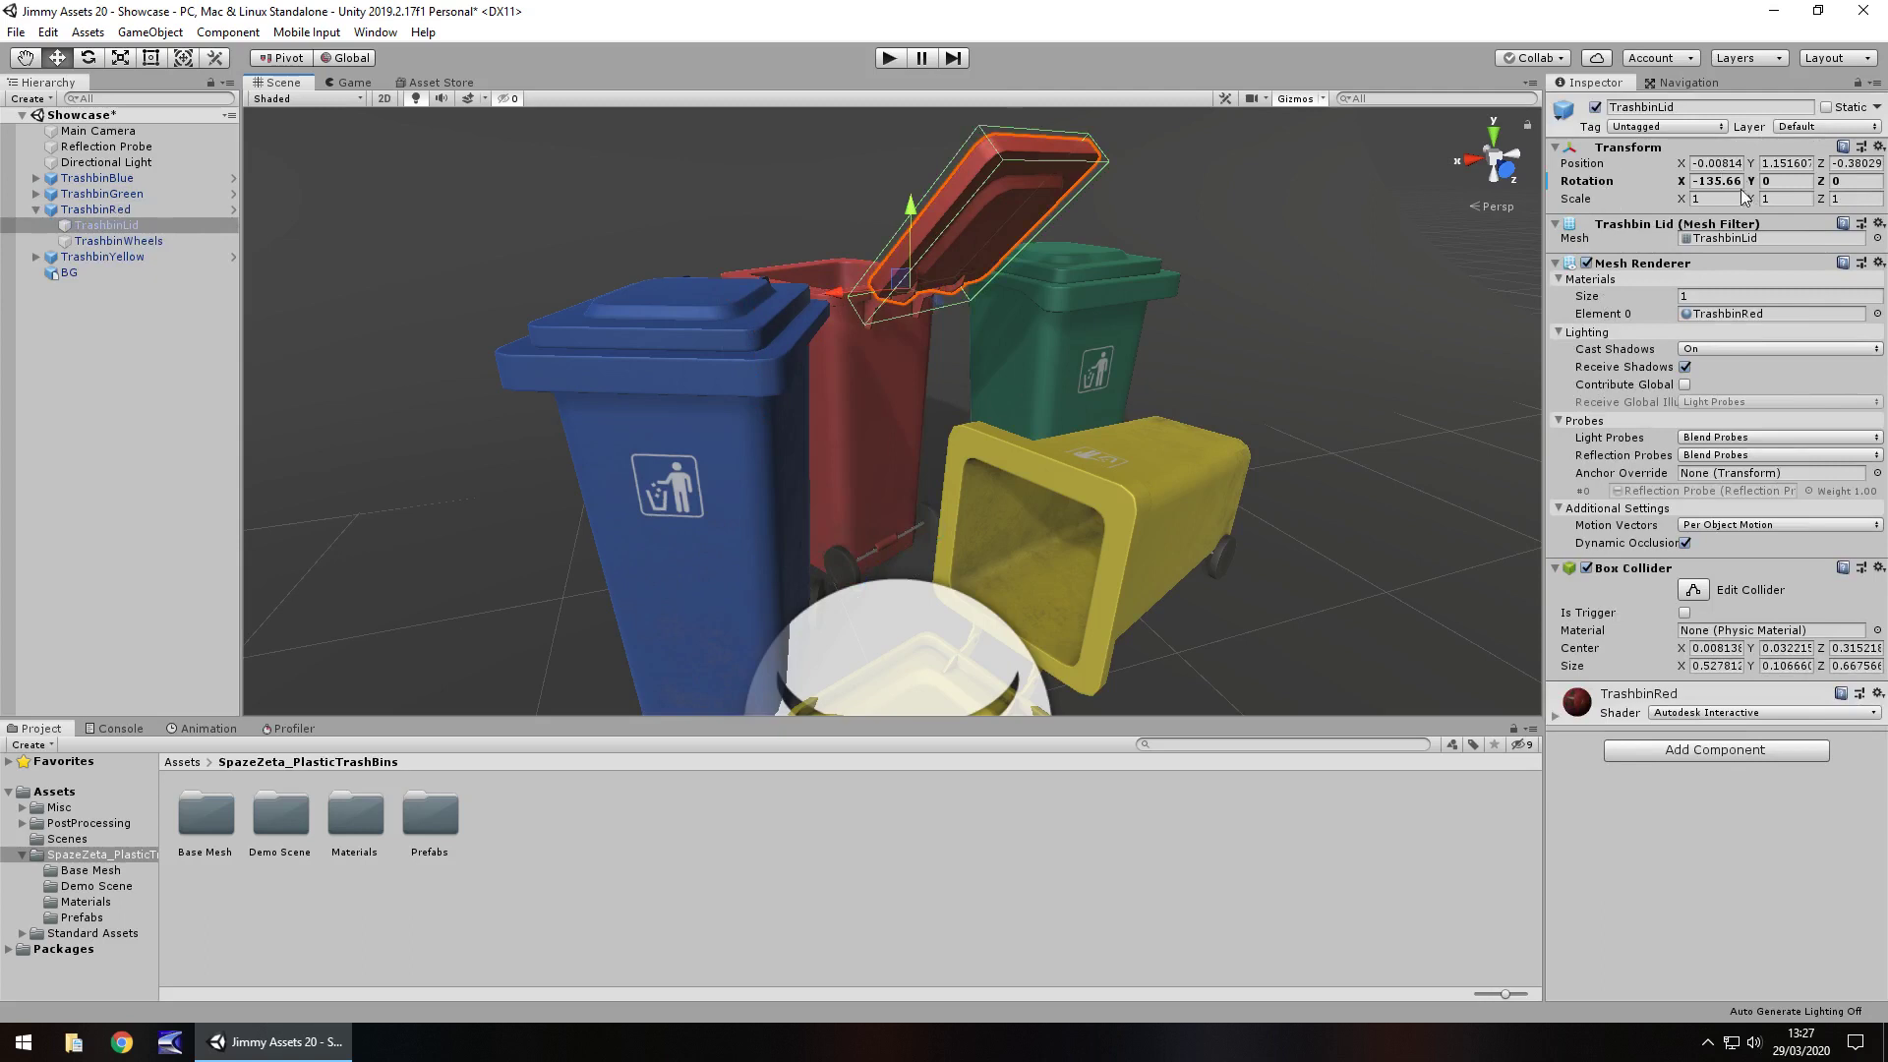
left_click_drag(1681, 180, 626, 567)
Try moving the red bin's TrashbinWheels, then undo so they stay in their original place
left_click(841, 569)
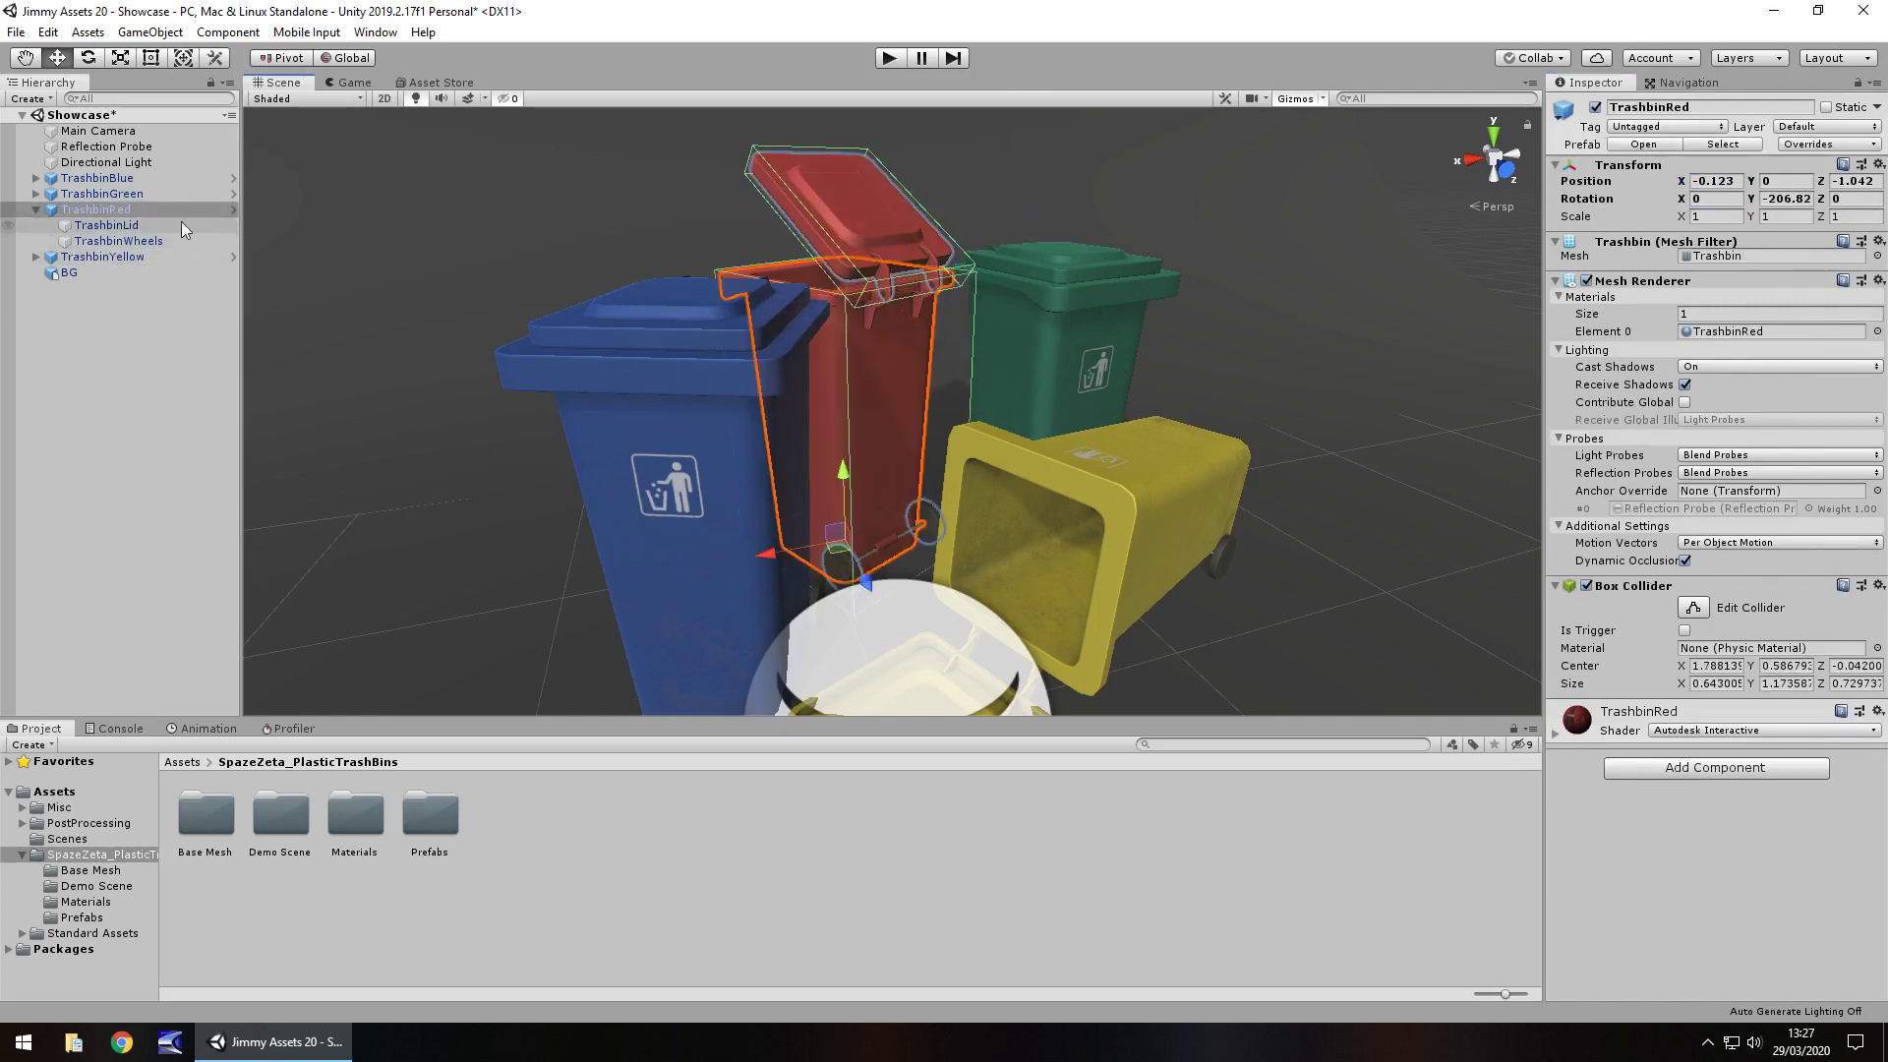
left_click(118, 240)
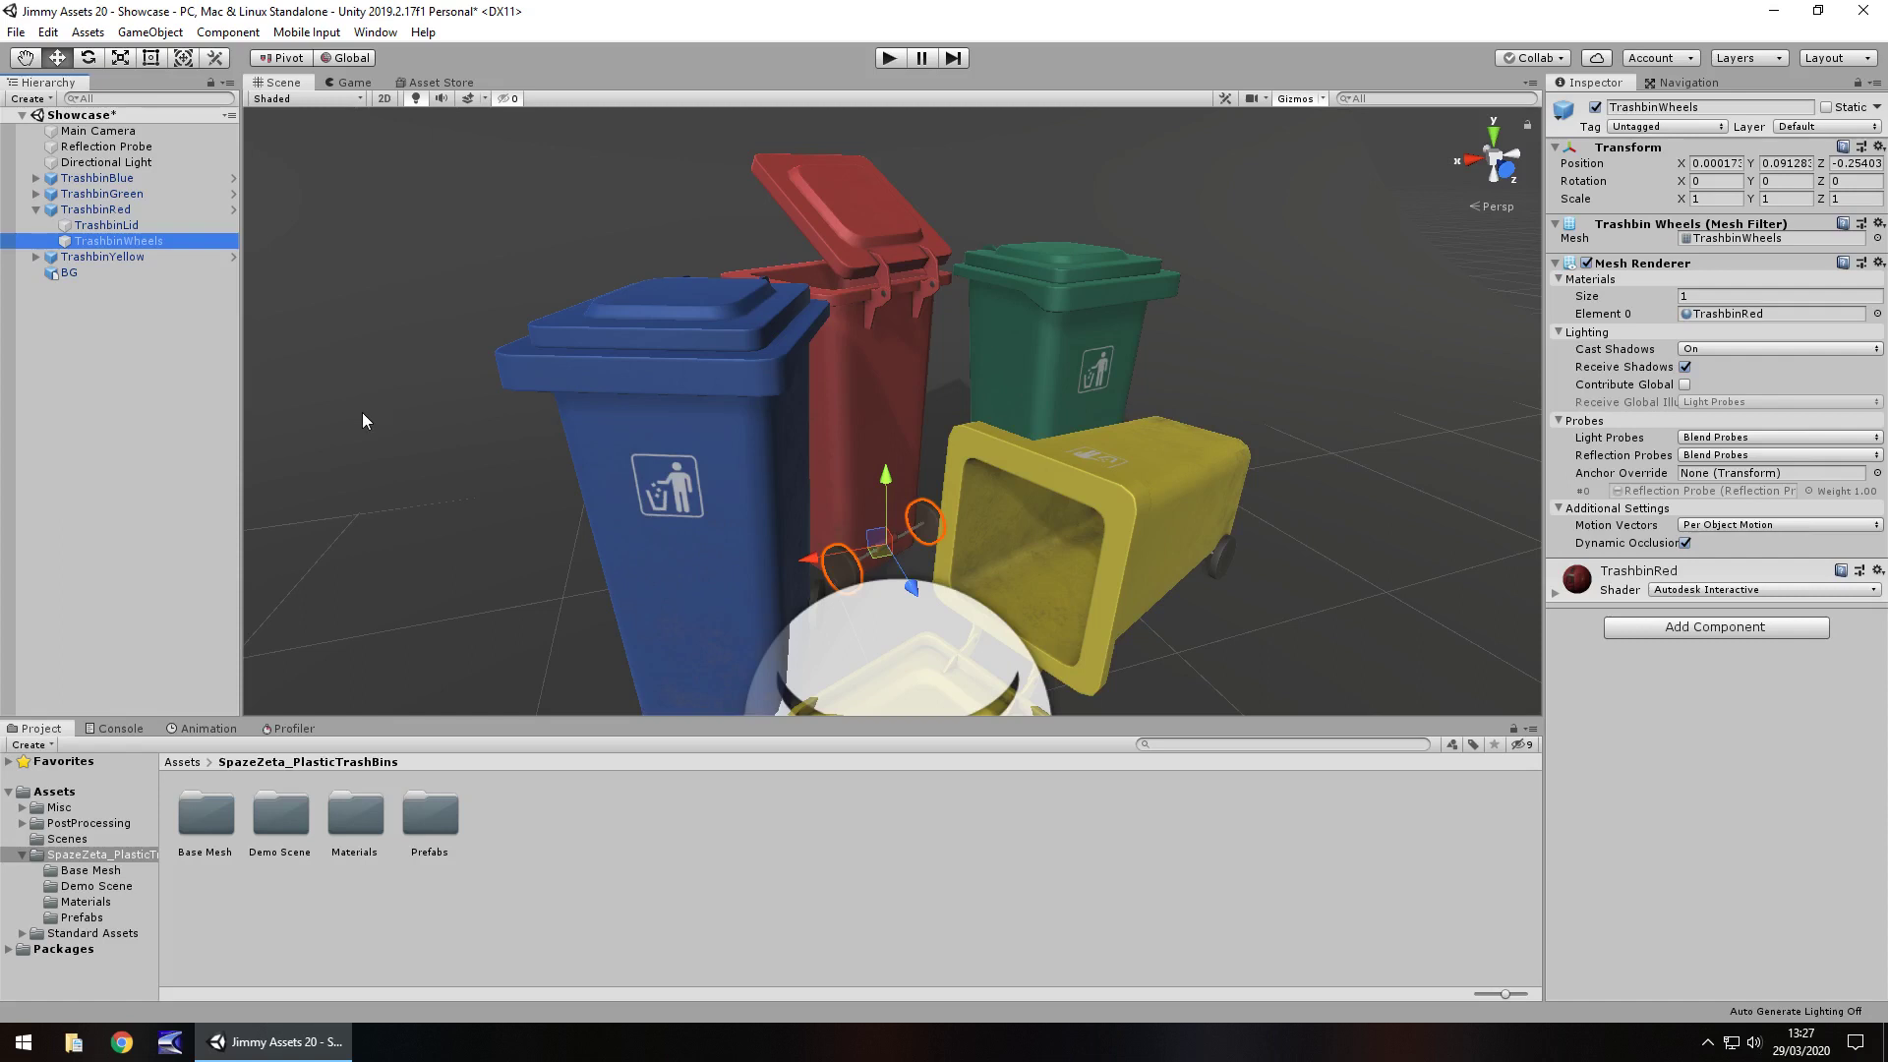
left_click_drag(878, 538, 910, 628)
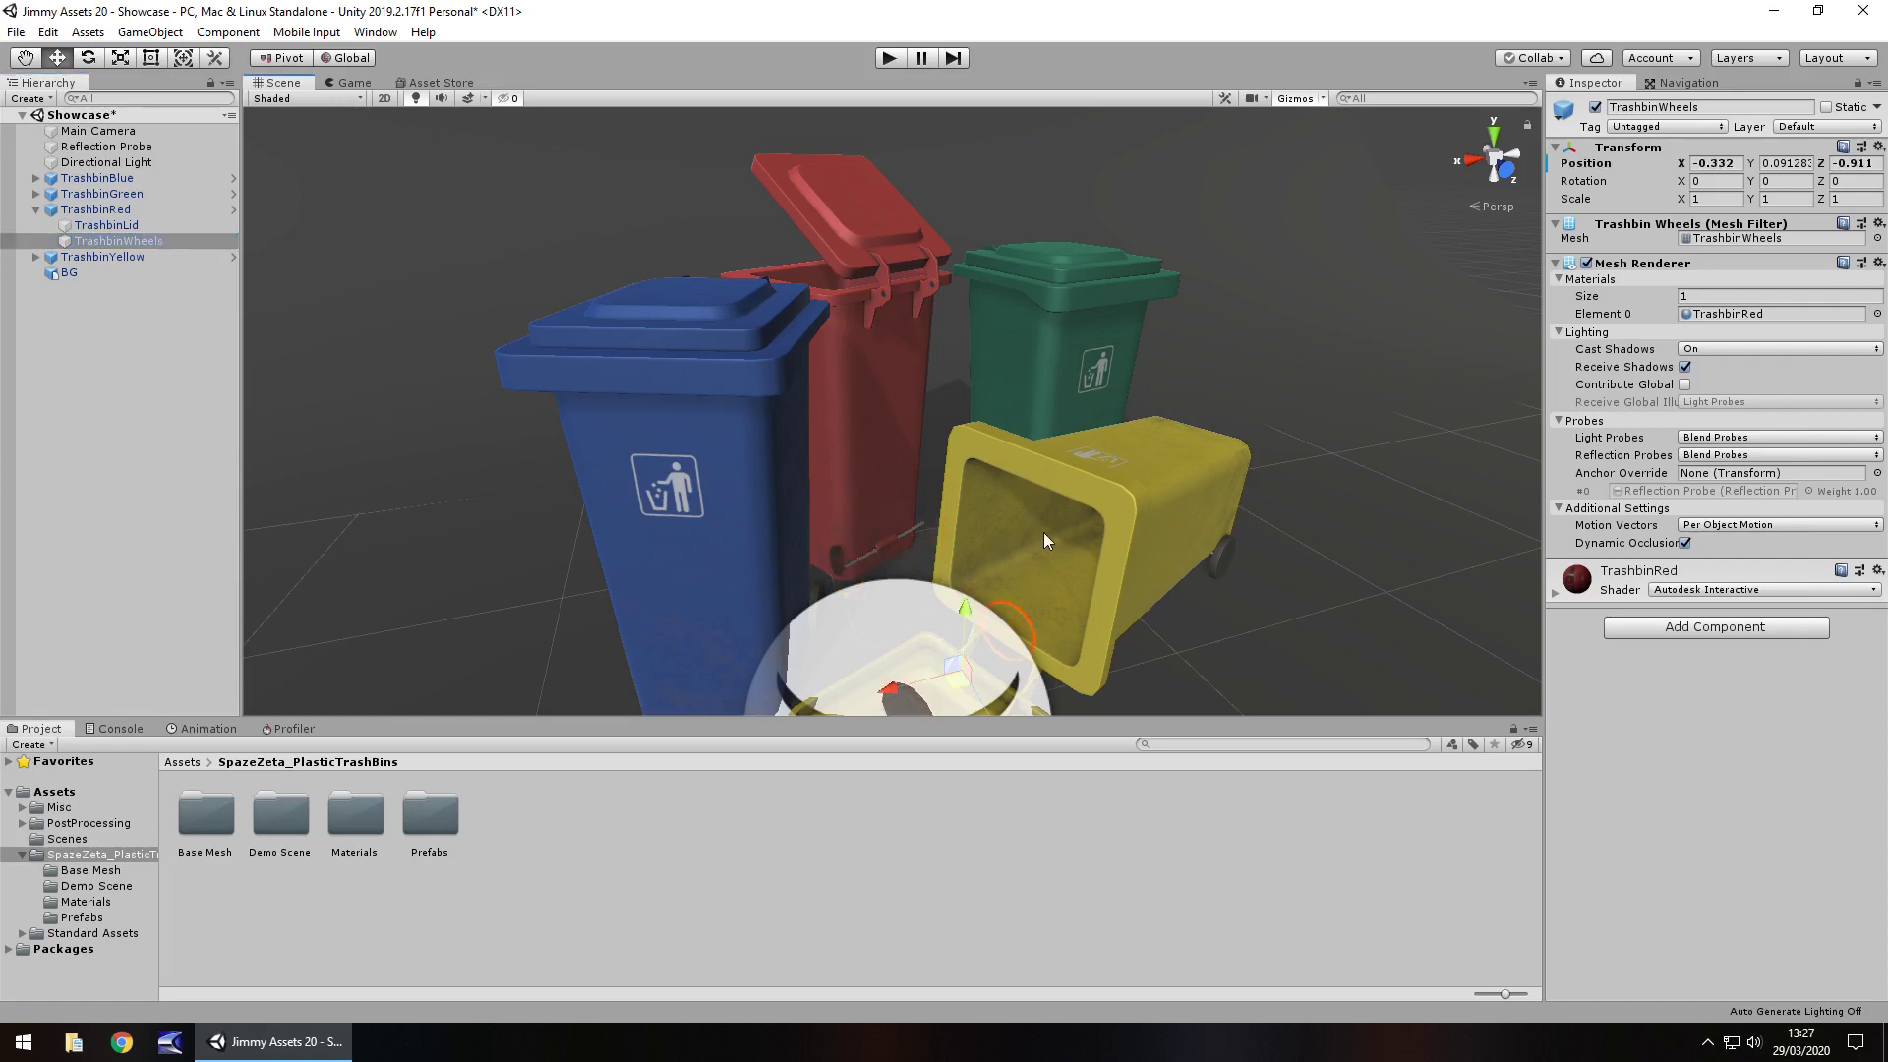
key("ctrl+z")
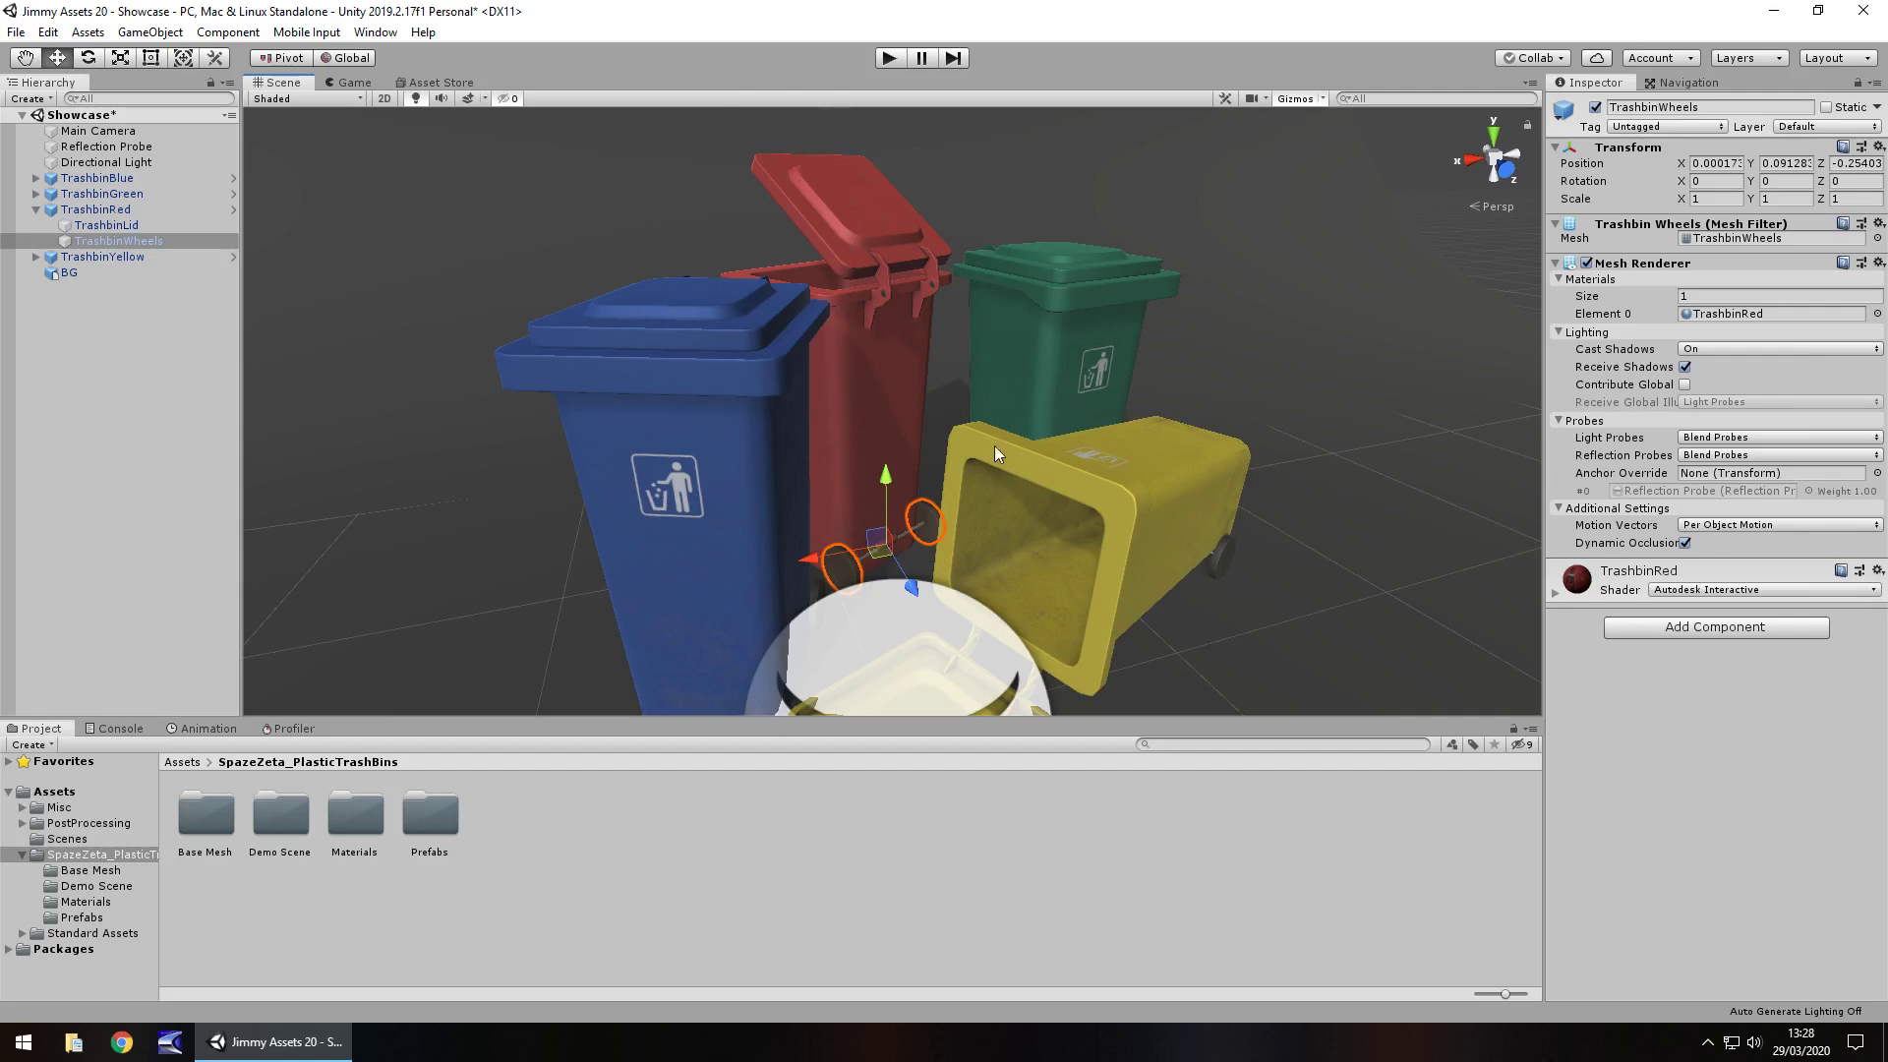
Browse the Demo Scene, Materials, Prefabs and Base Mesh folders, viewing the four prefabs and Trashbin mesh
left_click(118, 871)
left_click(108, 886)
left_click(104, 901)
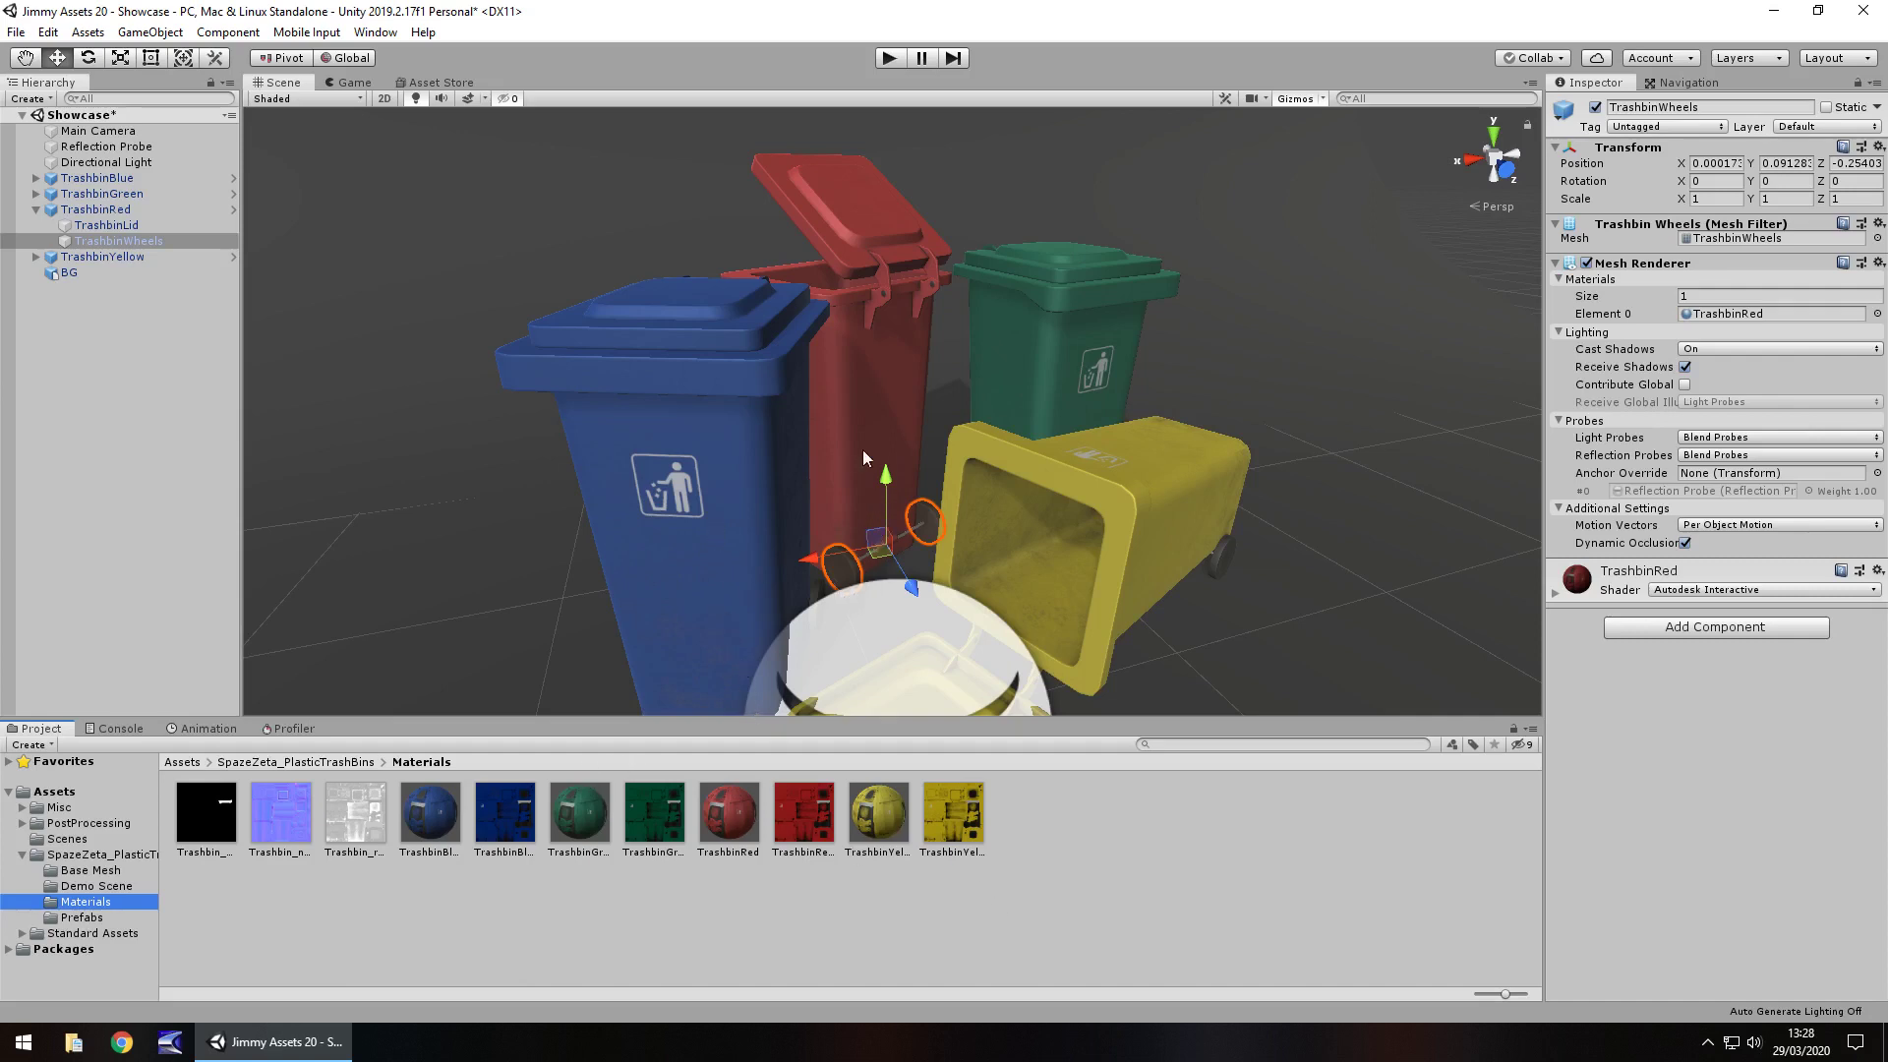
left_click(79, 917)
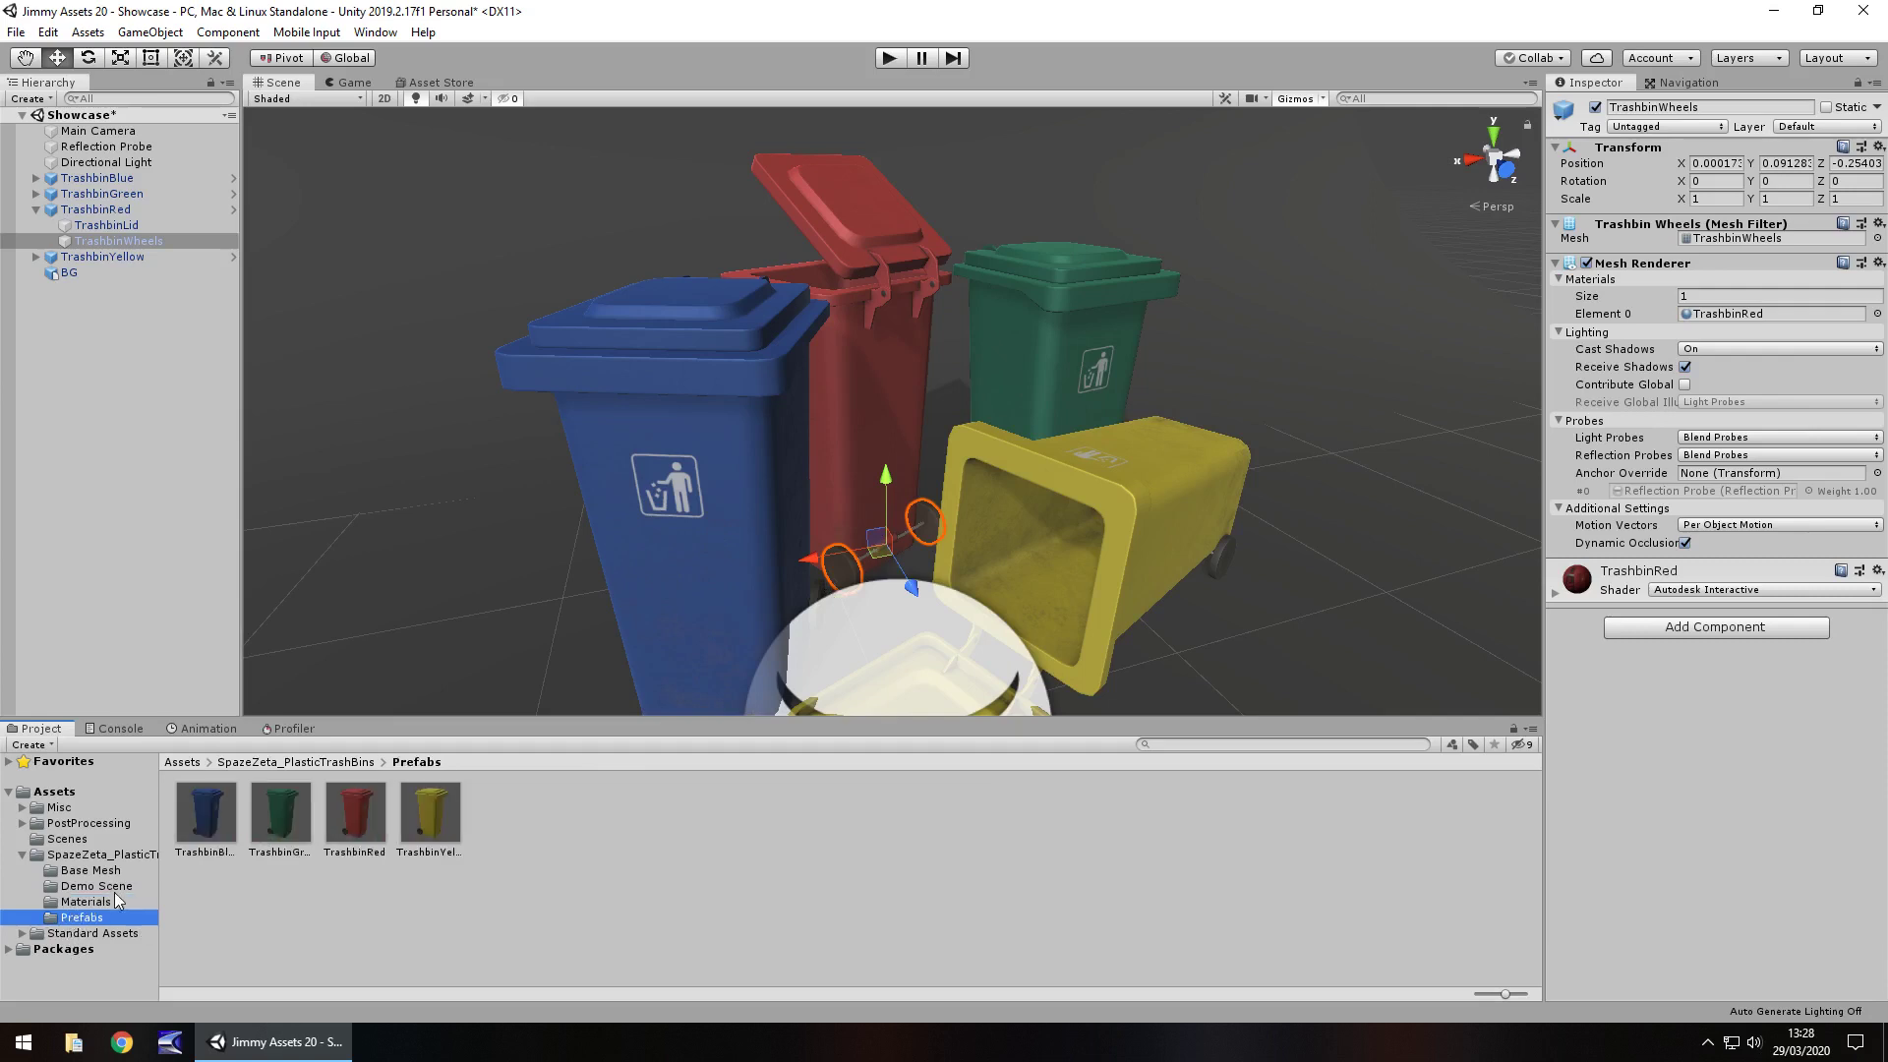
left_click(115, 900)
left_click(106, 887)
left_click(103, 873)
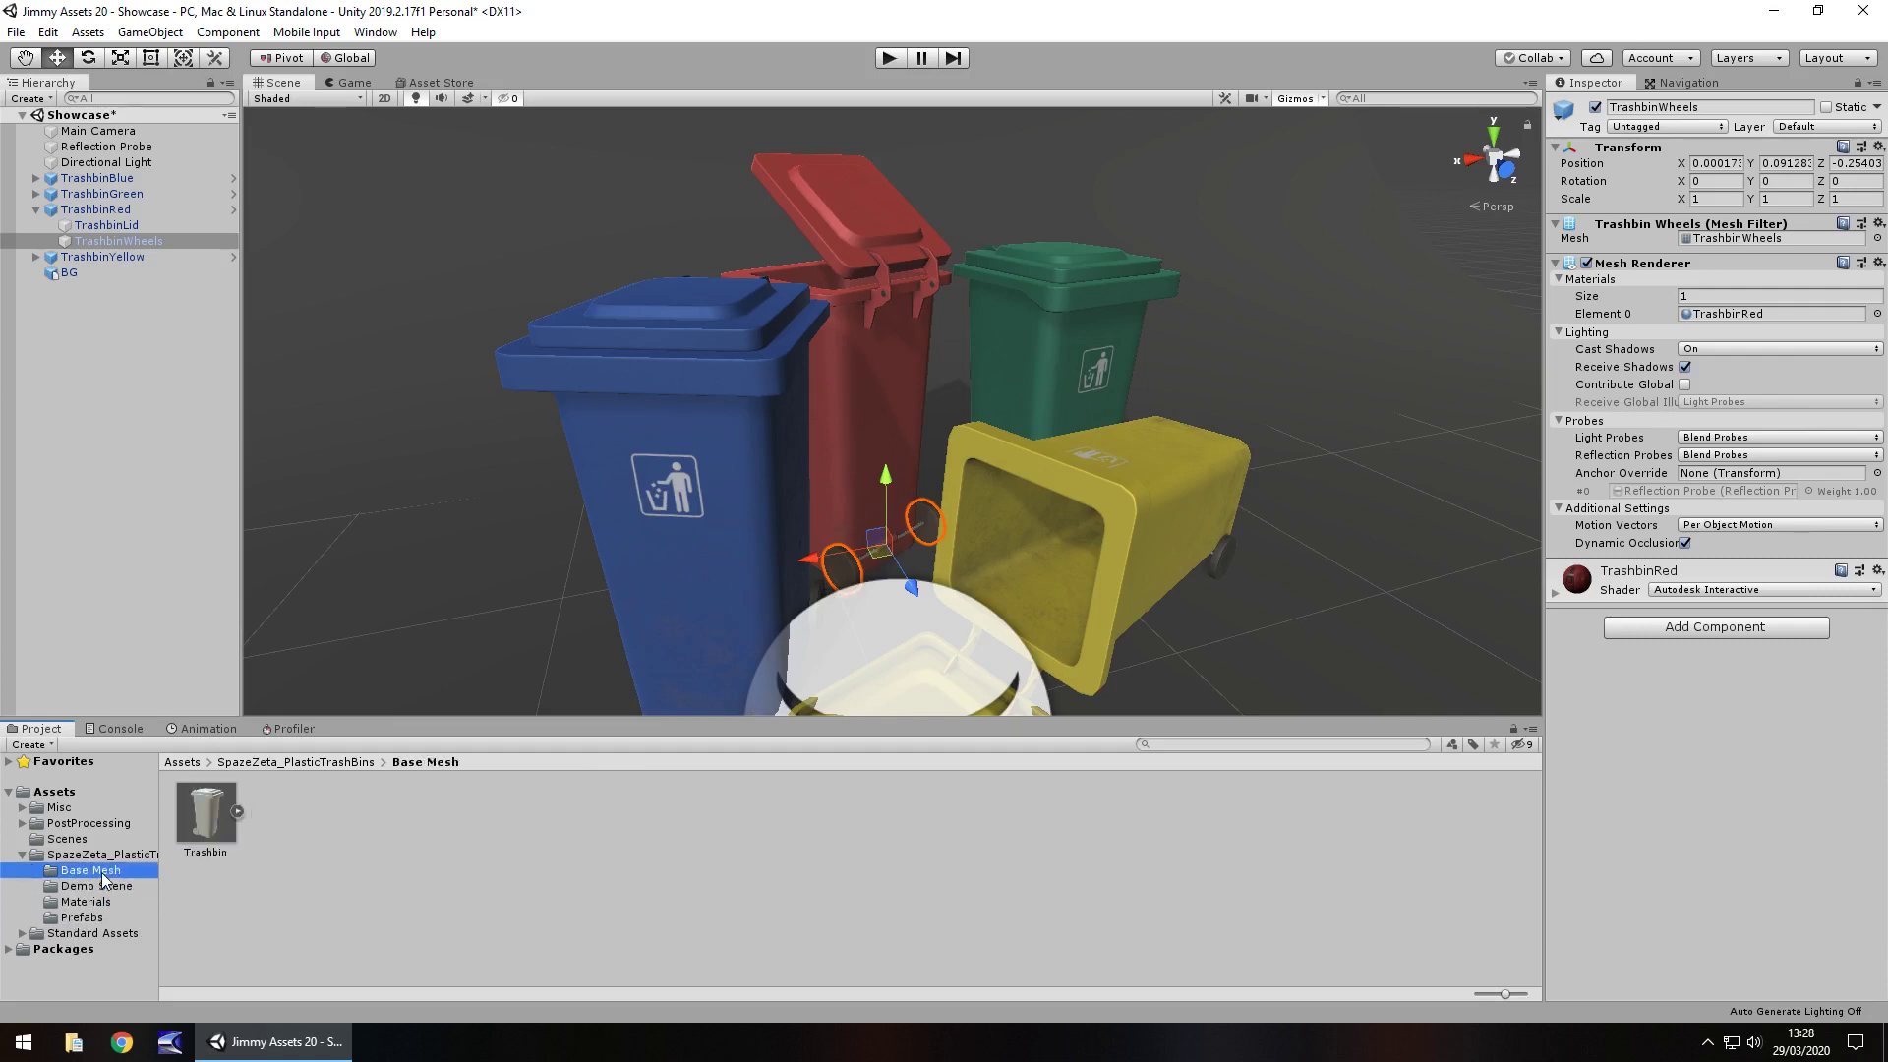
left_click(103, 887)
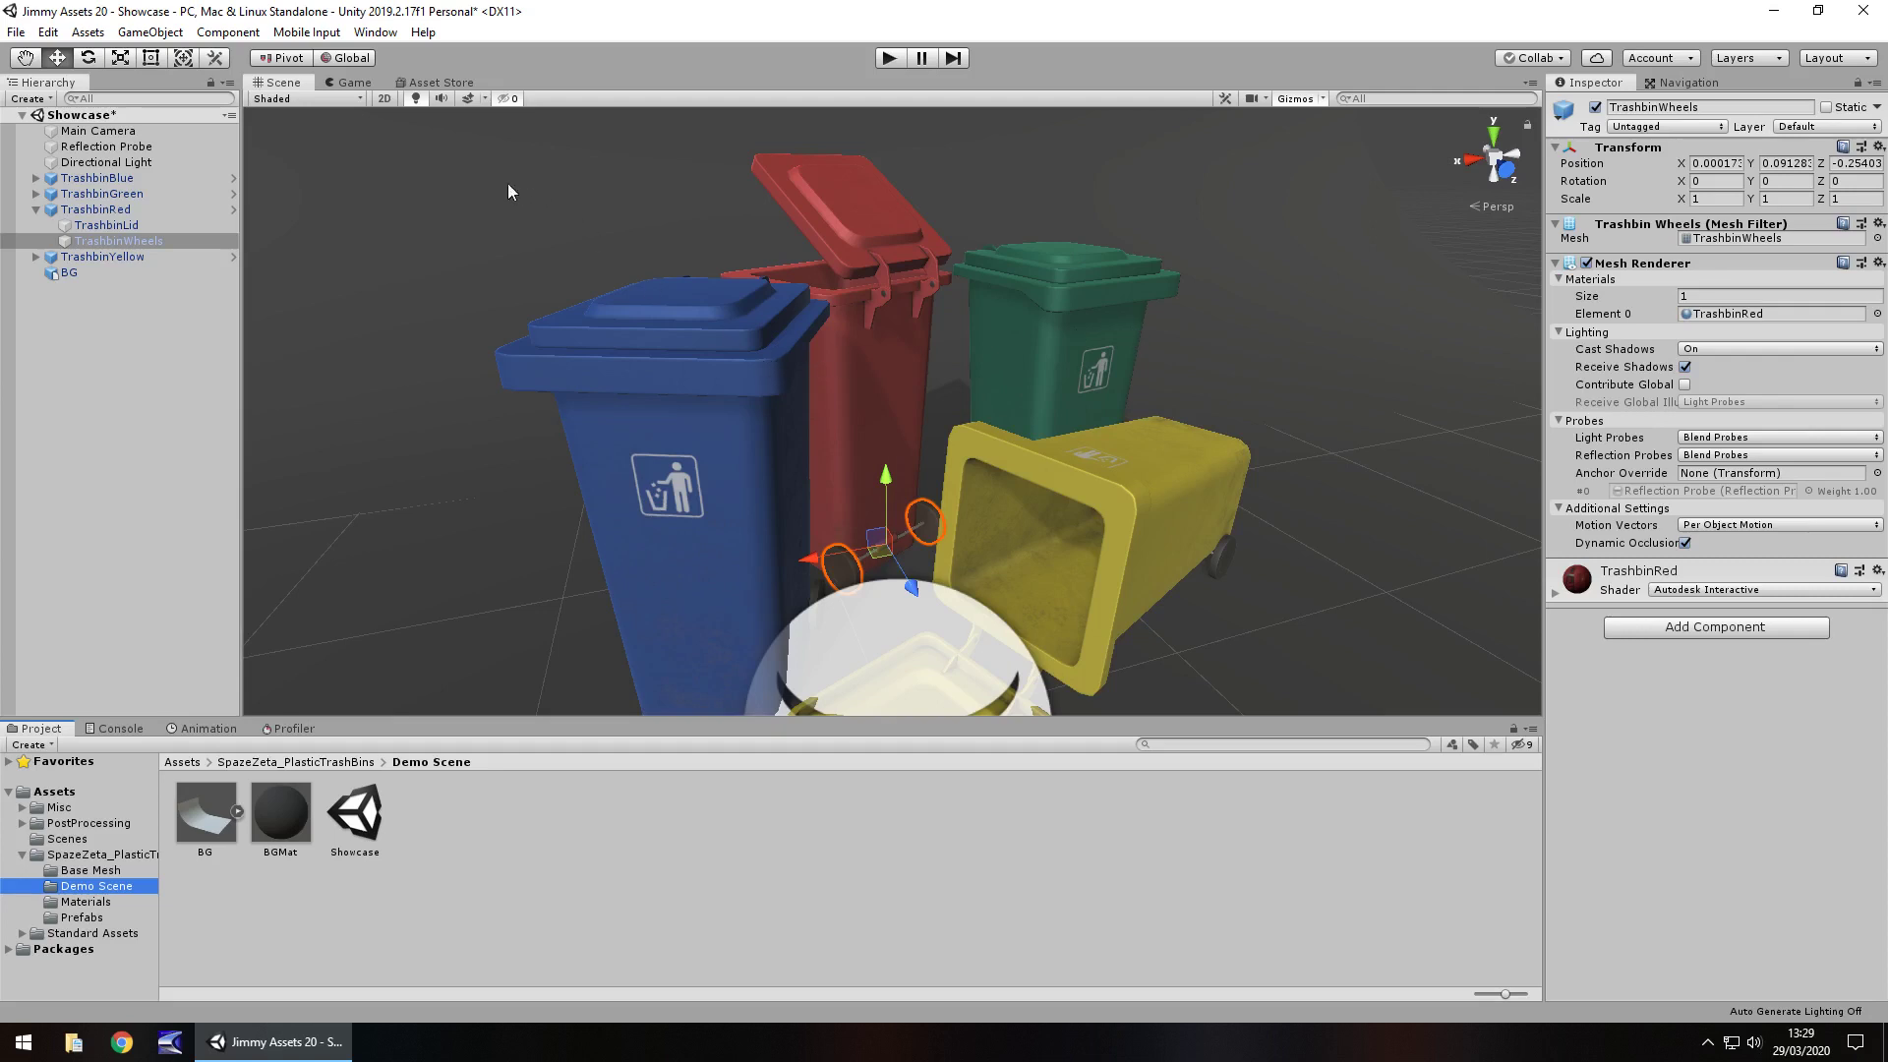
Enable Post Processing Behaviour on Main Camera, view the Game render, and set Rotation X to 17.3
left_click(126, 132)
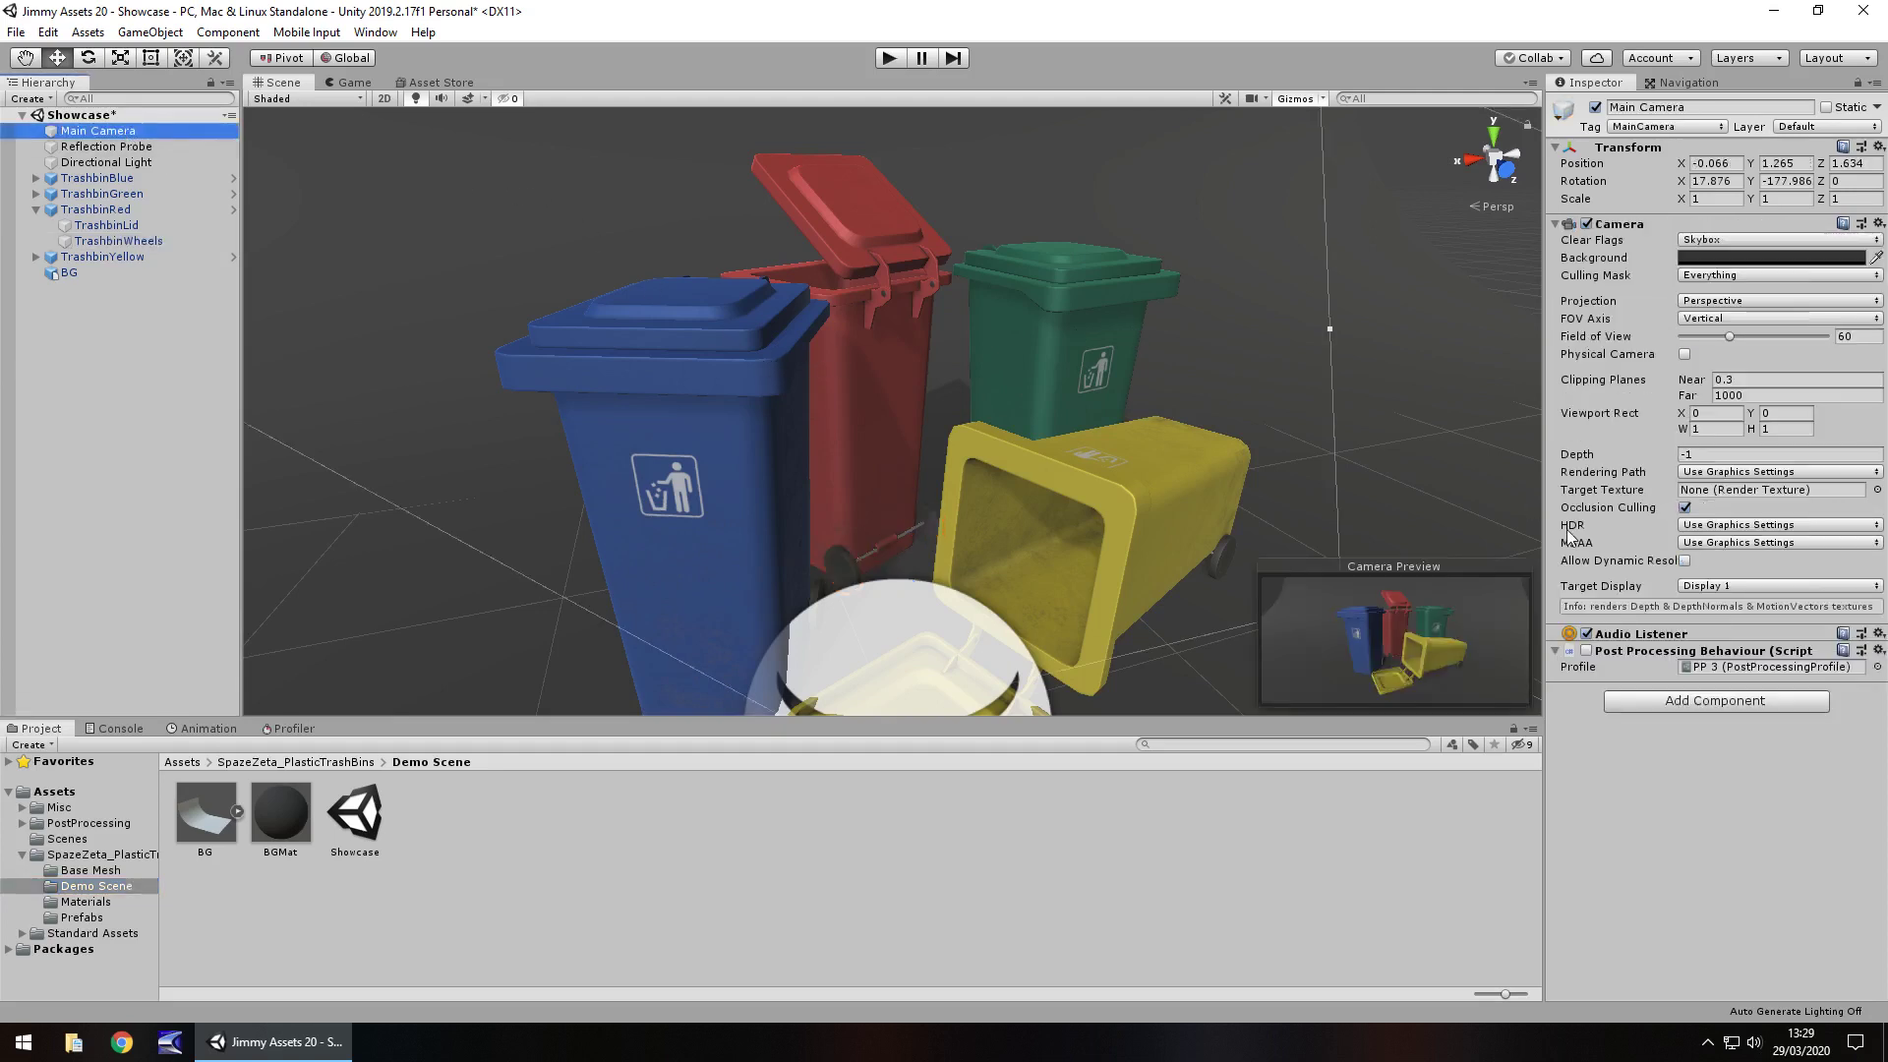
left_click(1586, 651)
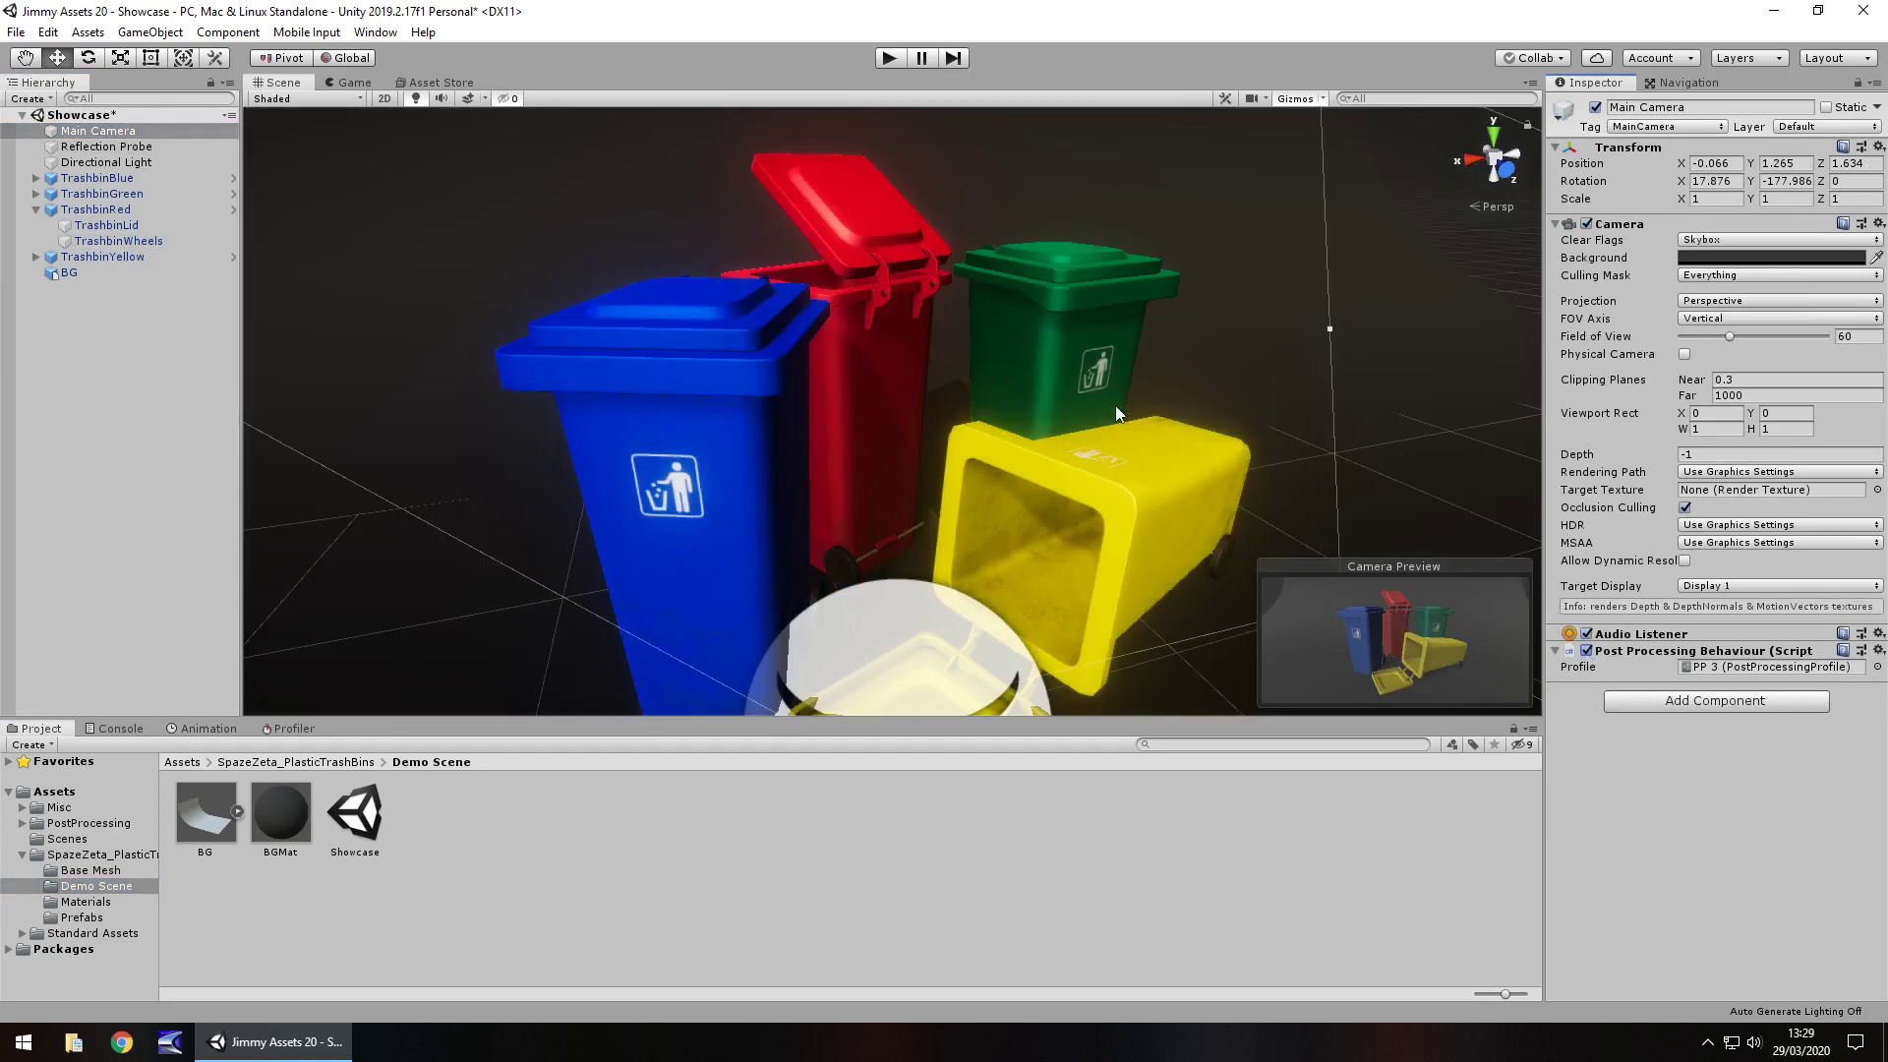
left_click(363, 81)
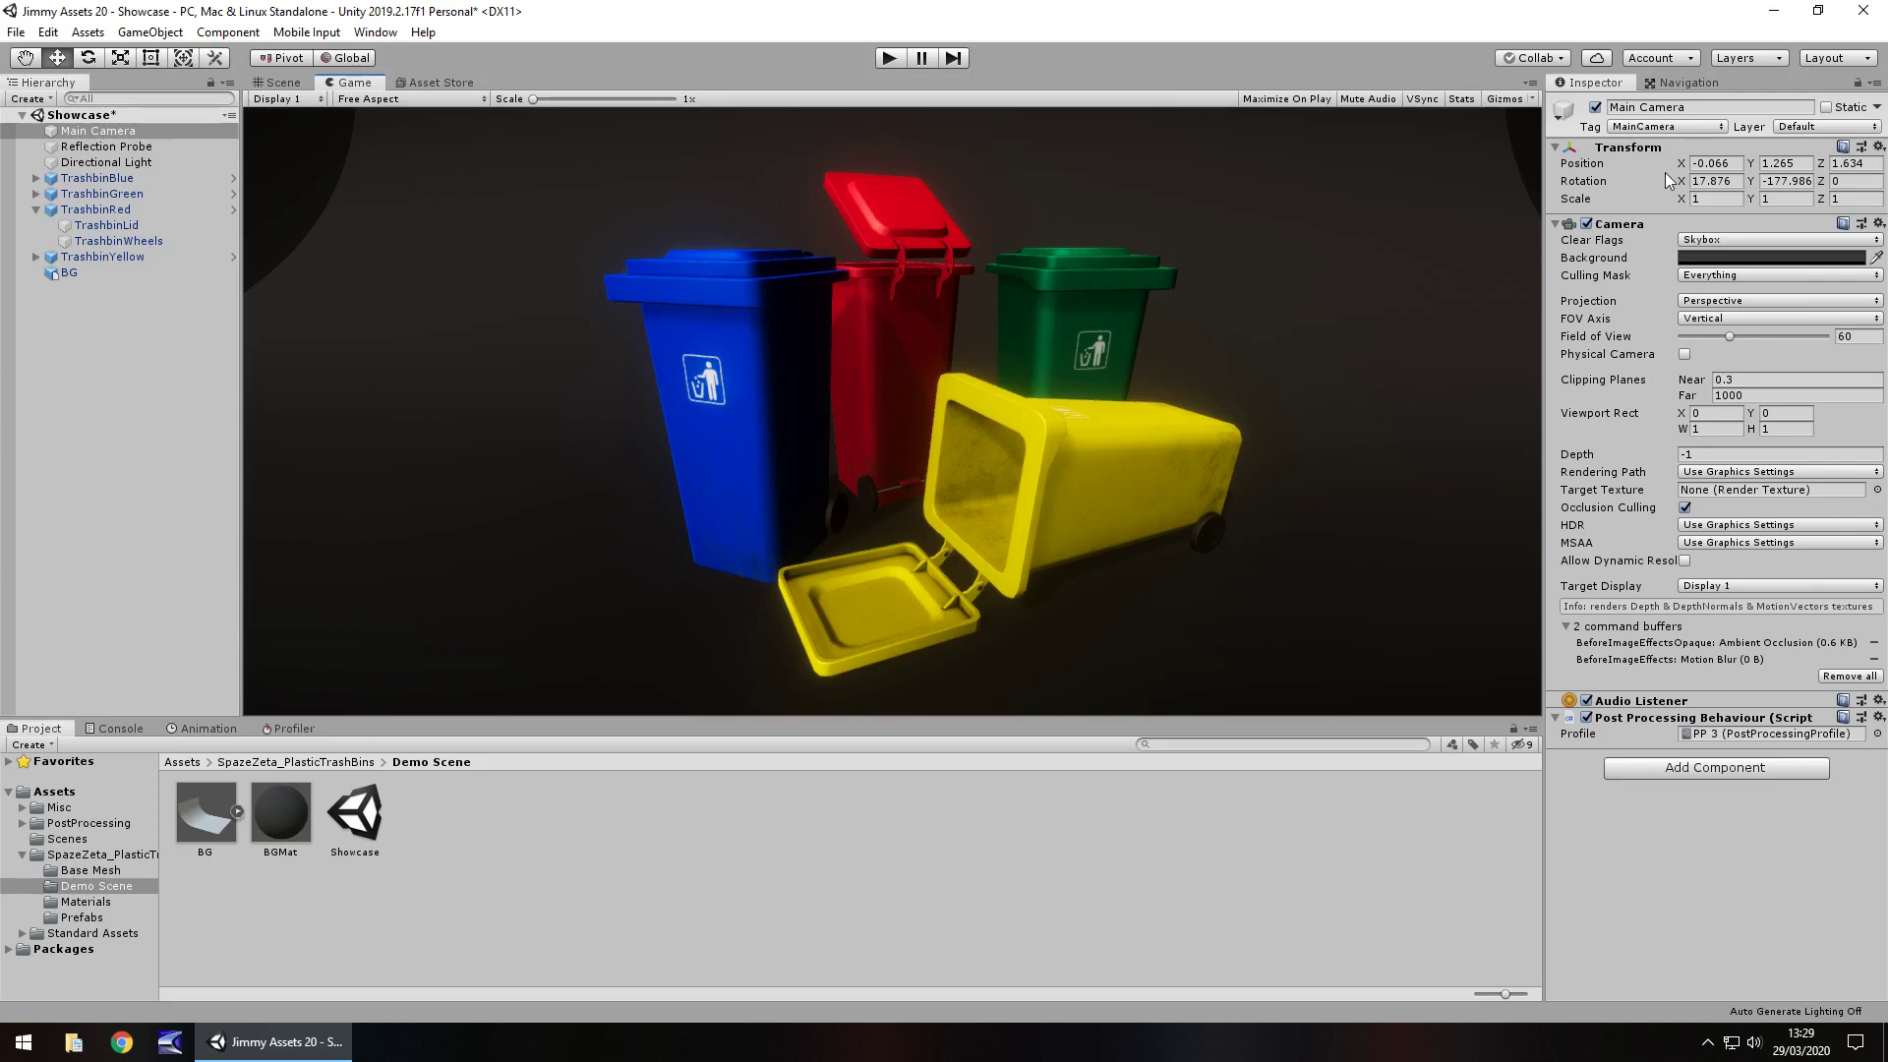
left_click_drag(1685, 184, 1172, 175)
Set the Directional Light's Rotation X to -1.3 to light the bins from behind
left_click(106, 162)
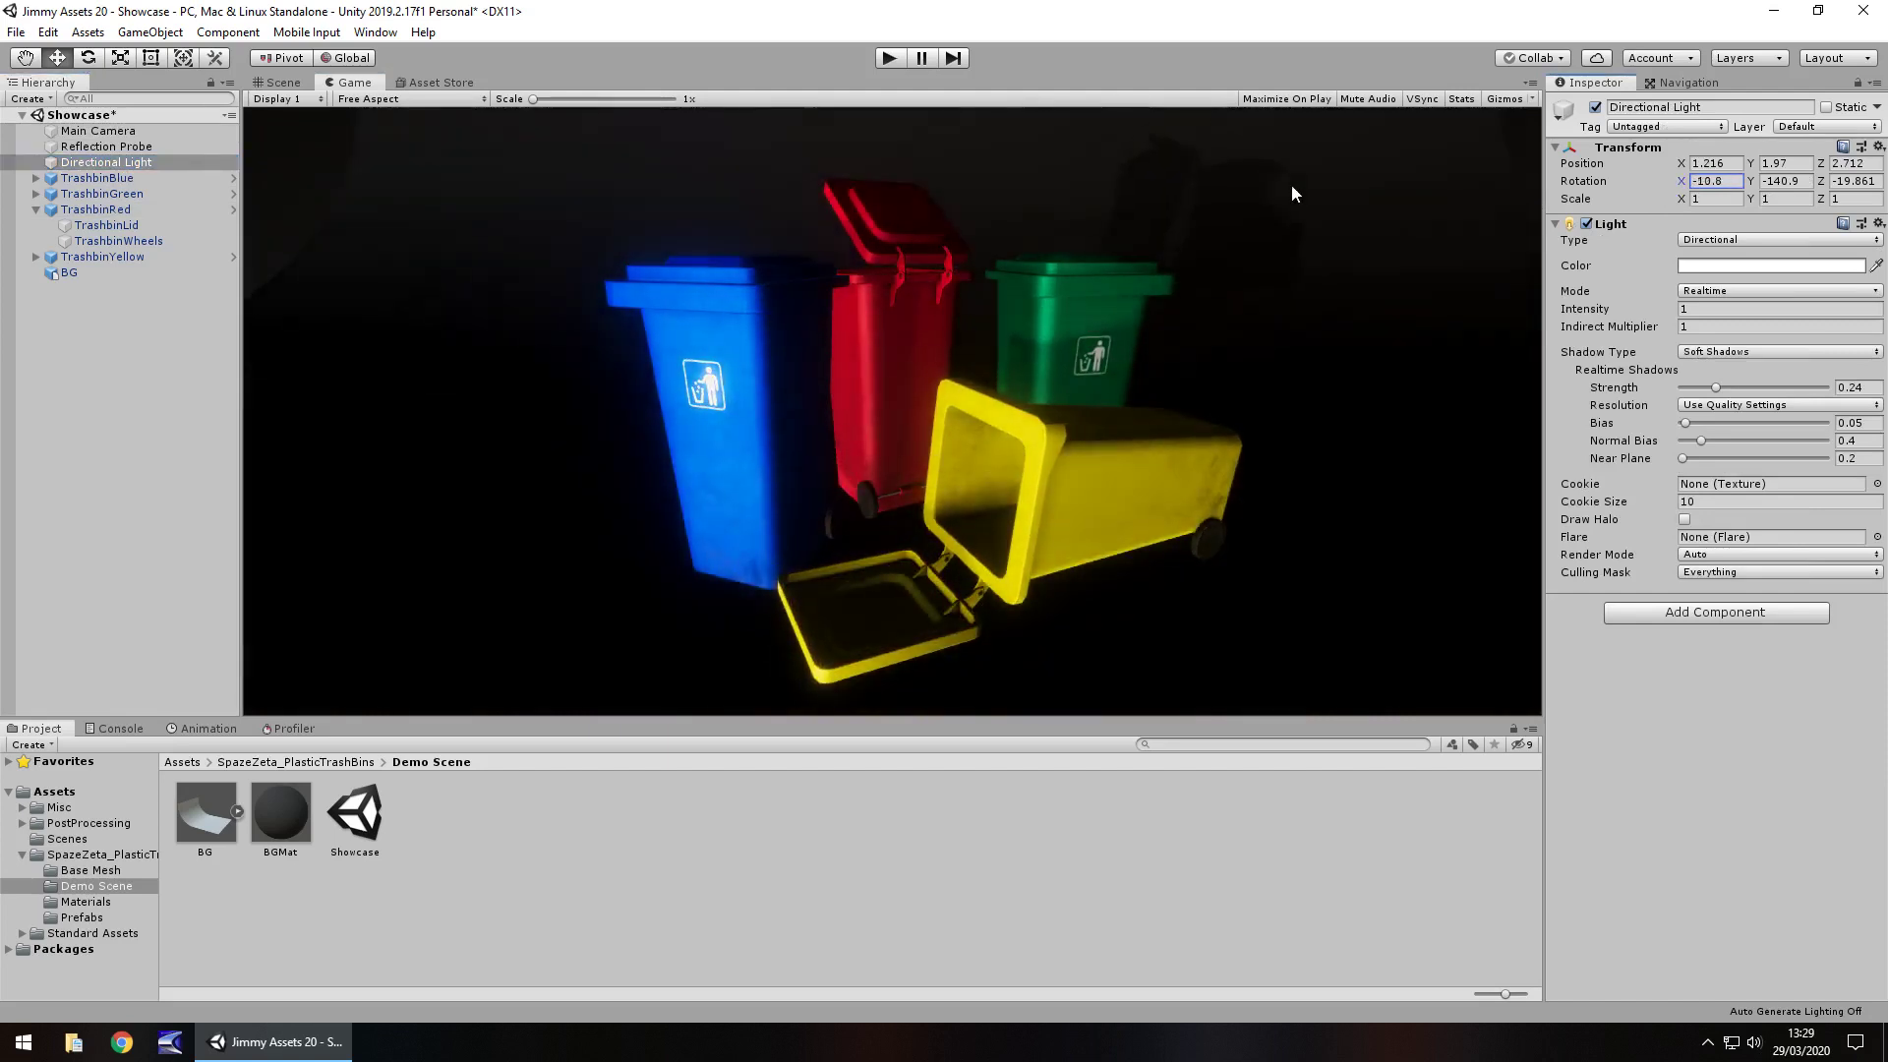
left_click_drag(1294, 194, 1352, 203)
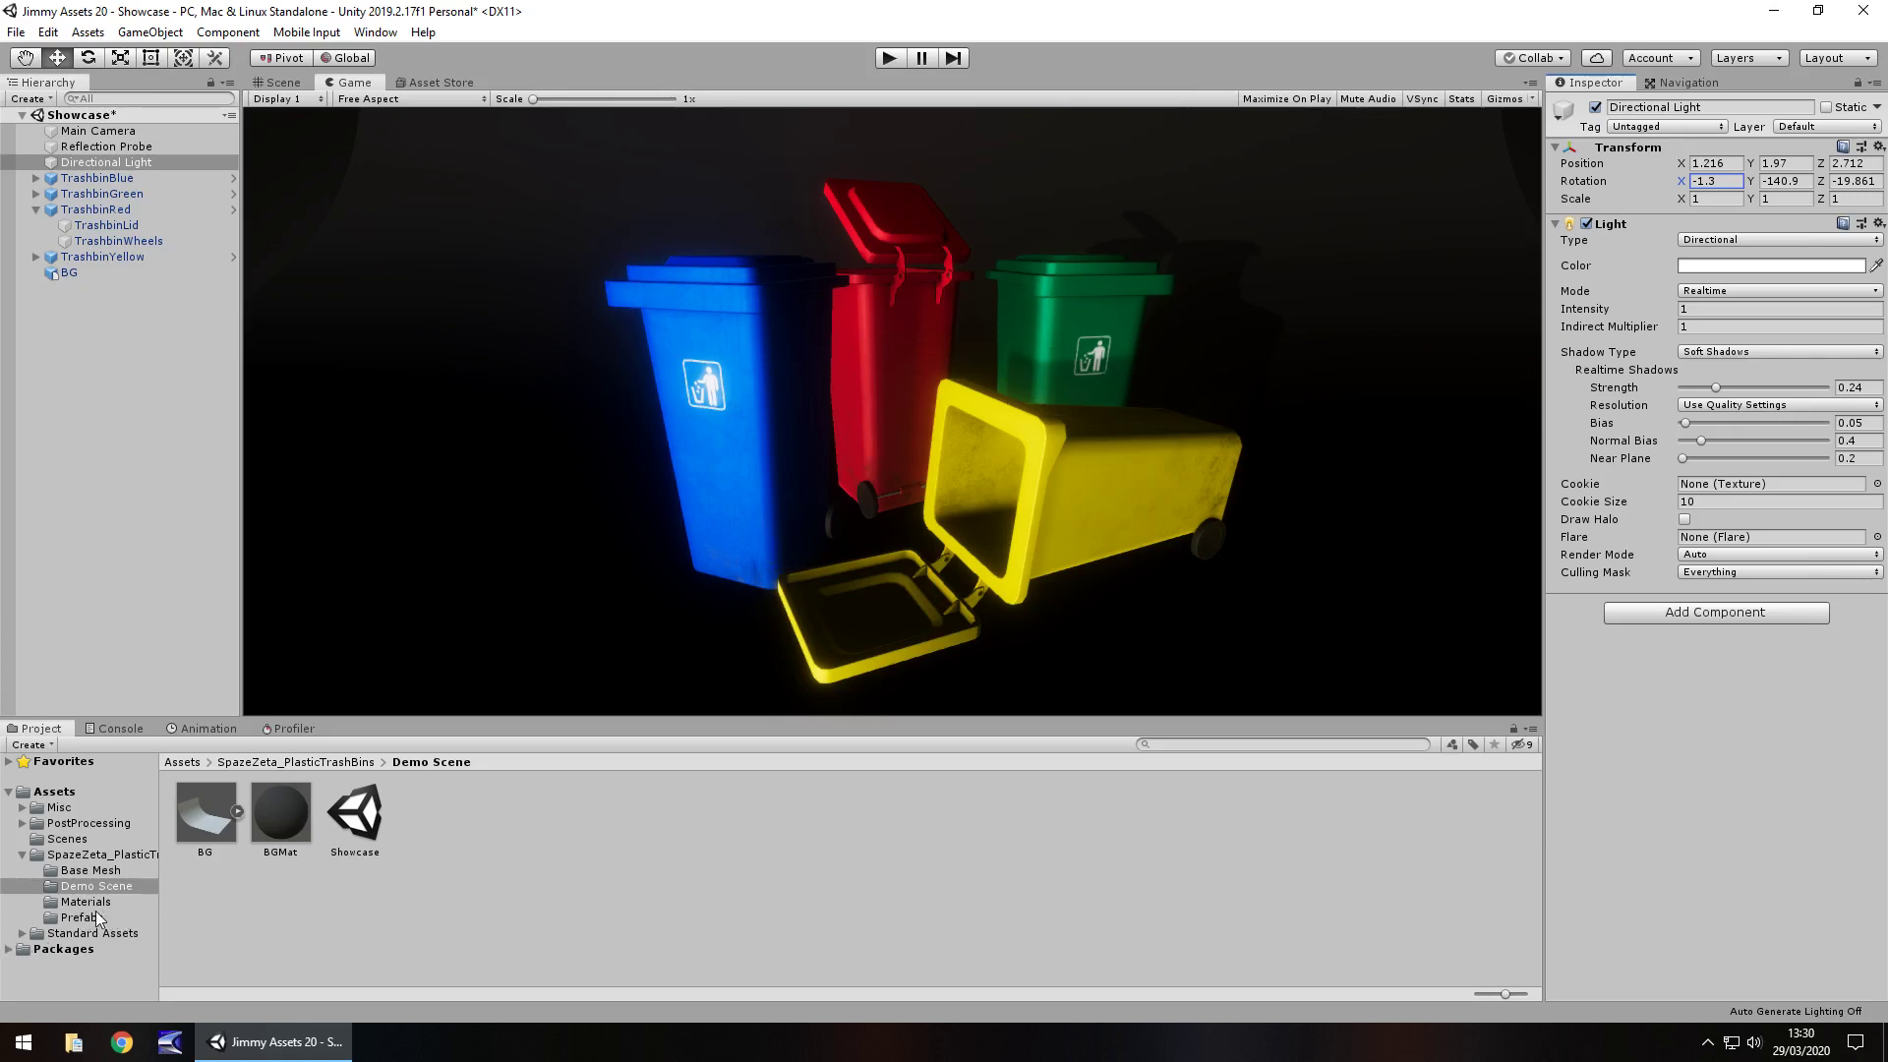
Dismiss the Free Aspect list and return to the Plastic Trash Bins Asset Store page
left_click(444, 98)
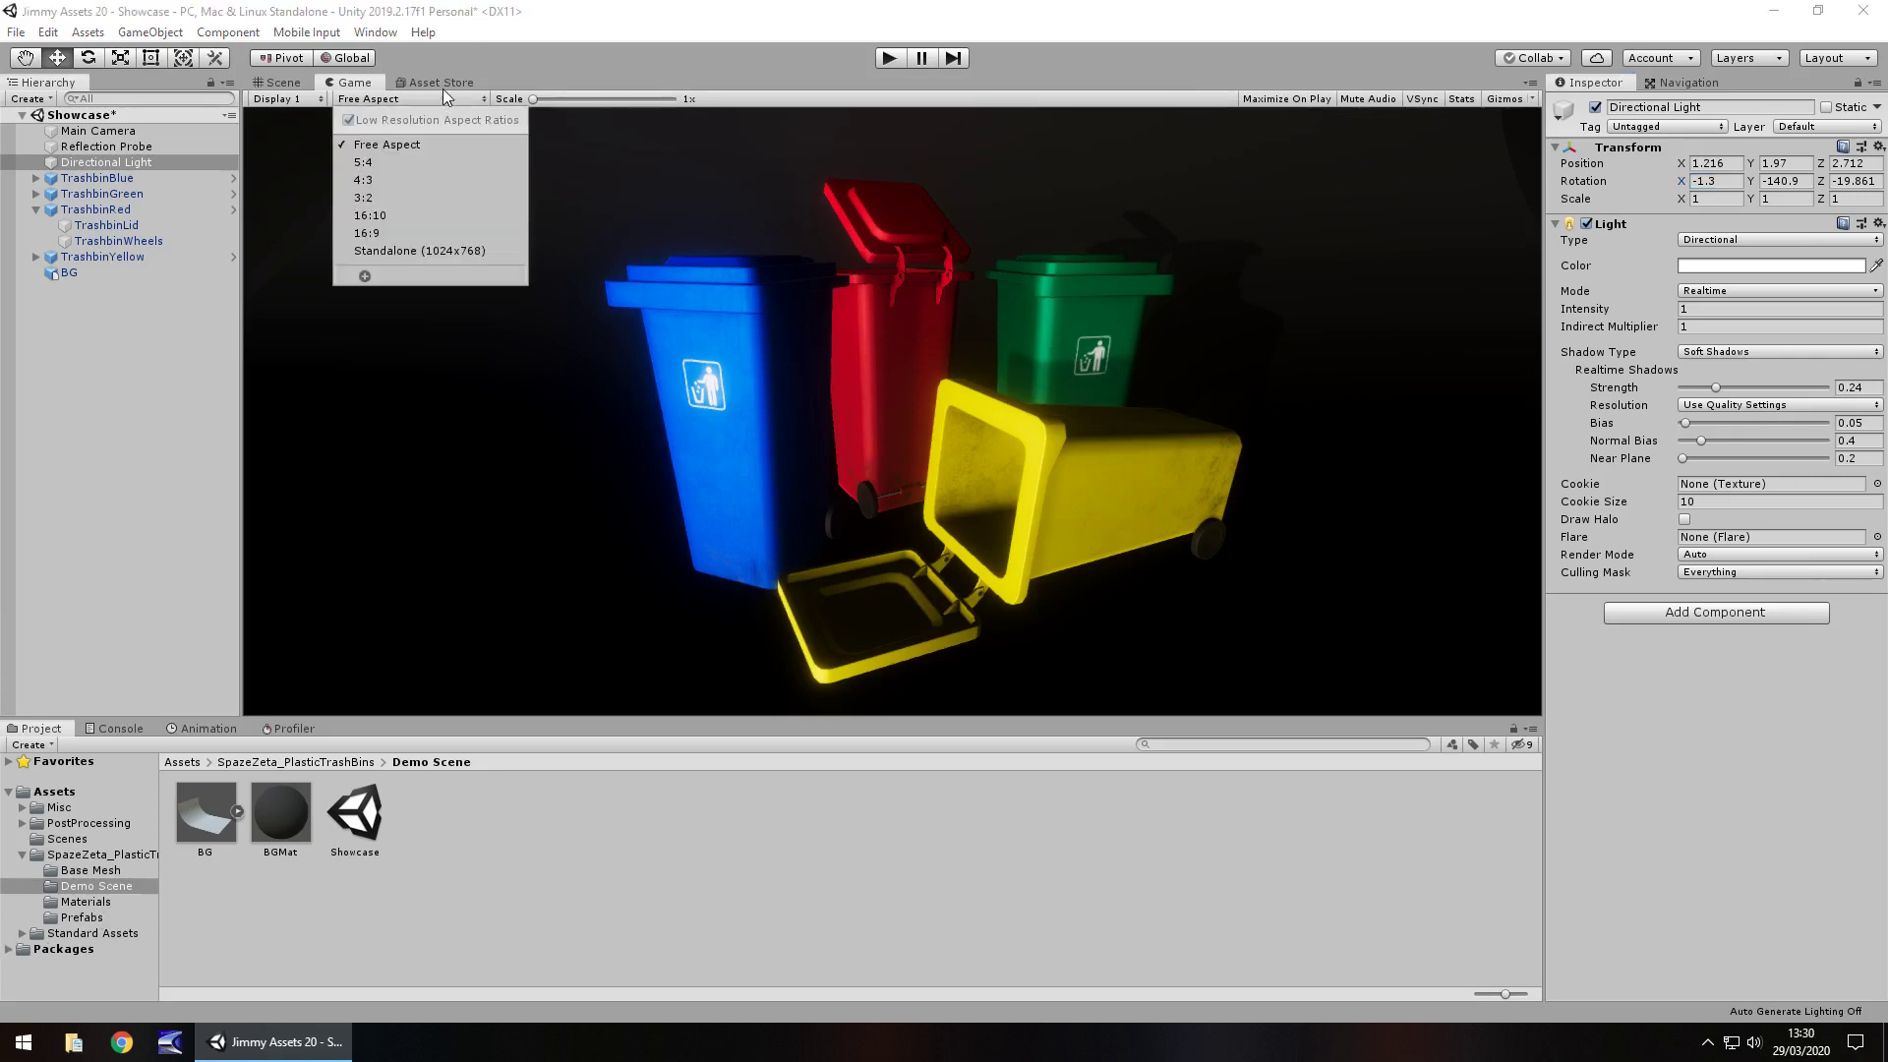
left_click(443, 86)
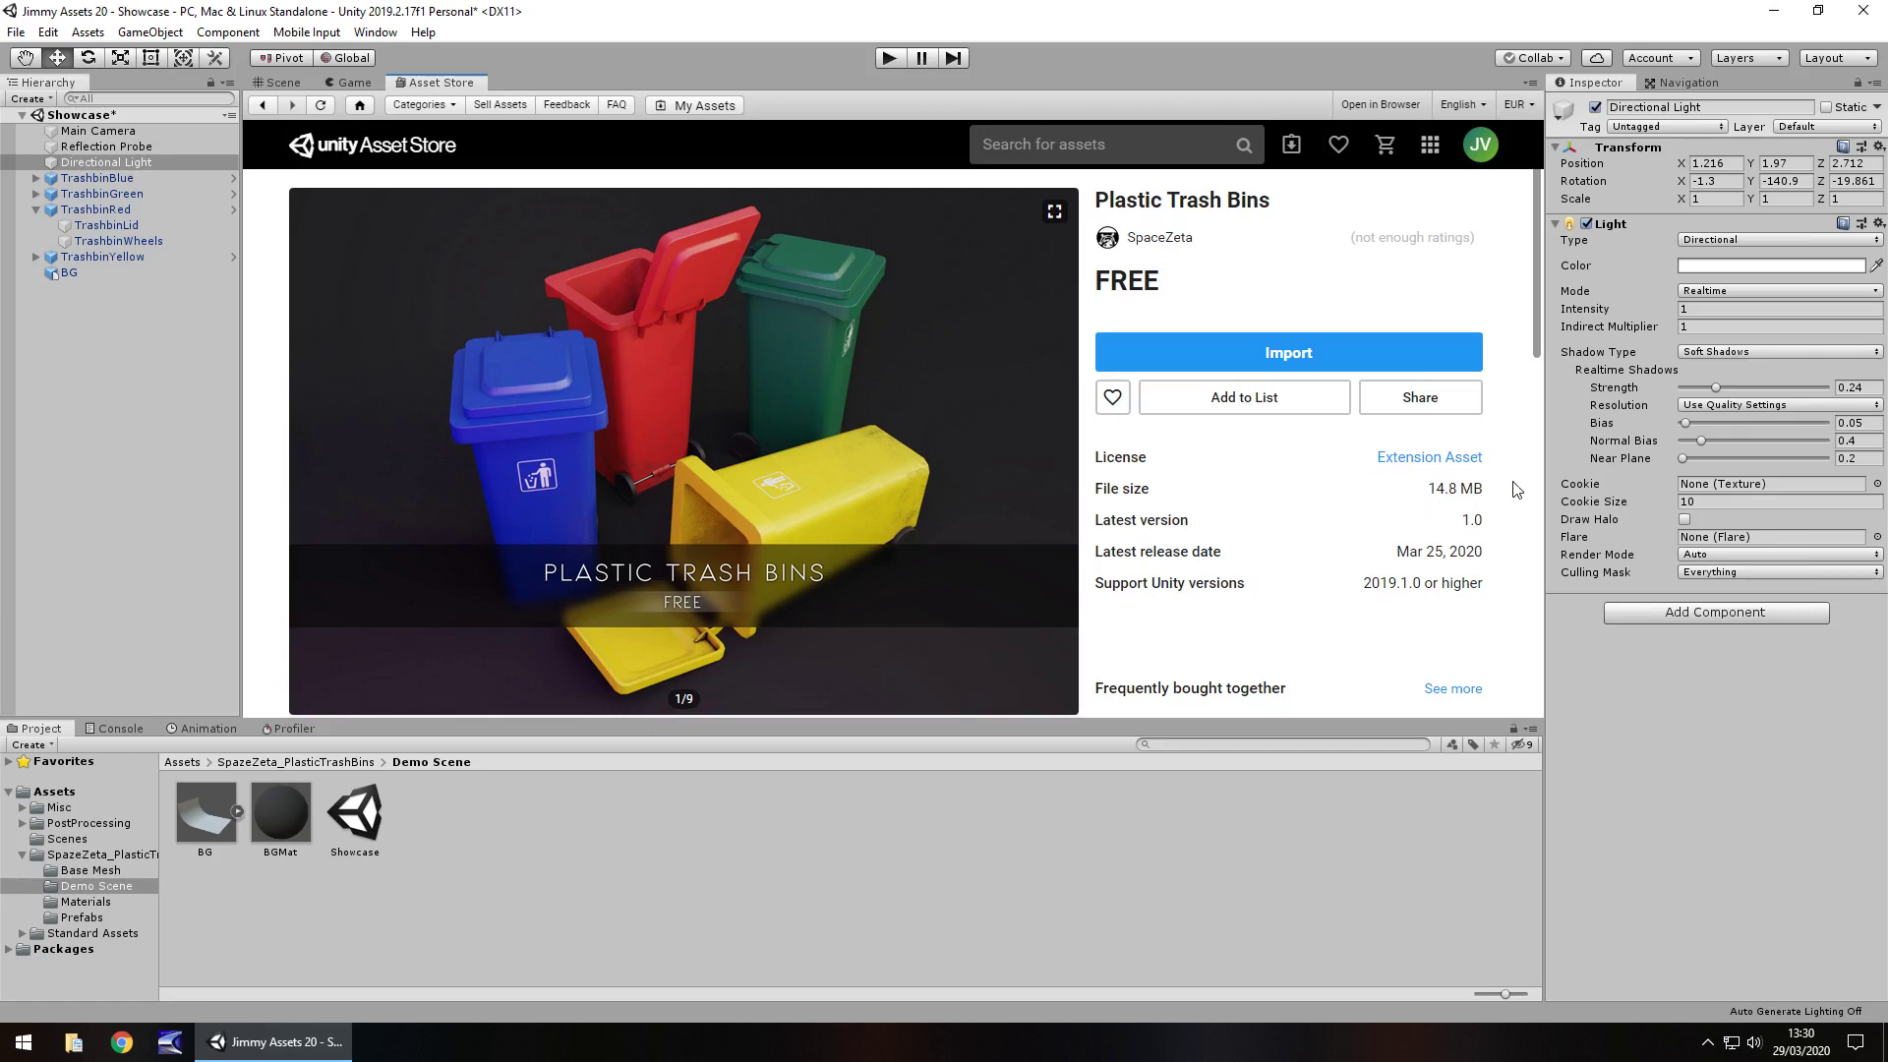
Show the Game render of the four backlit trash bins again
left_click(352, 83)
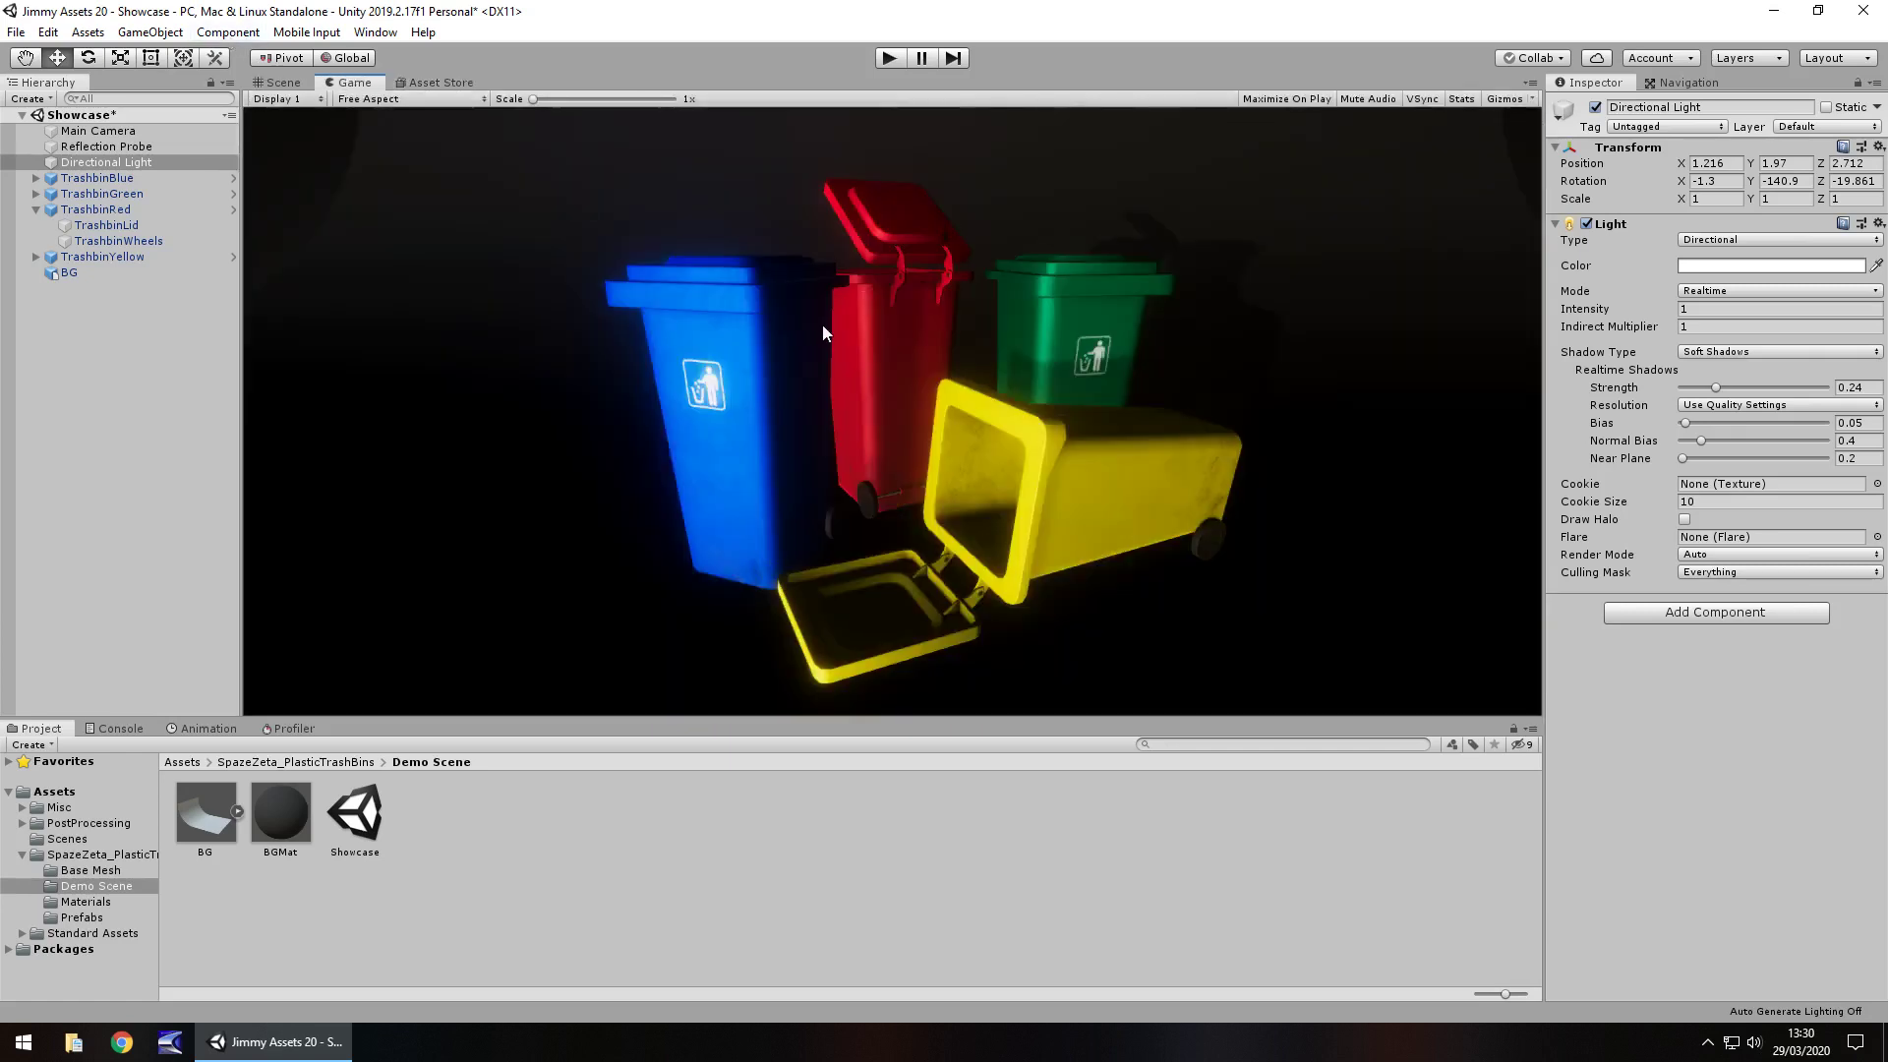